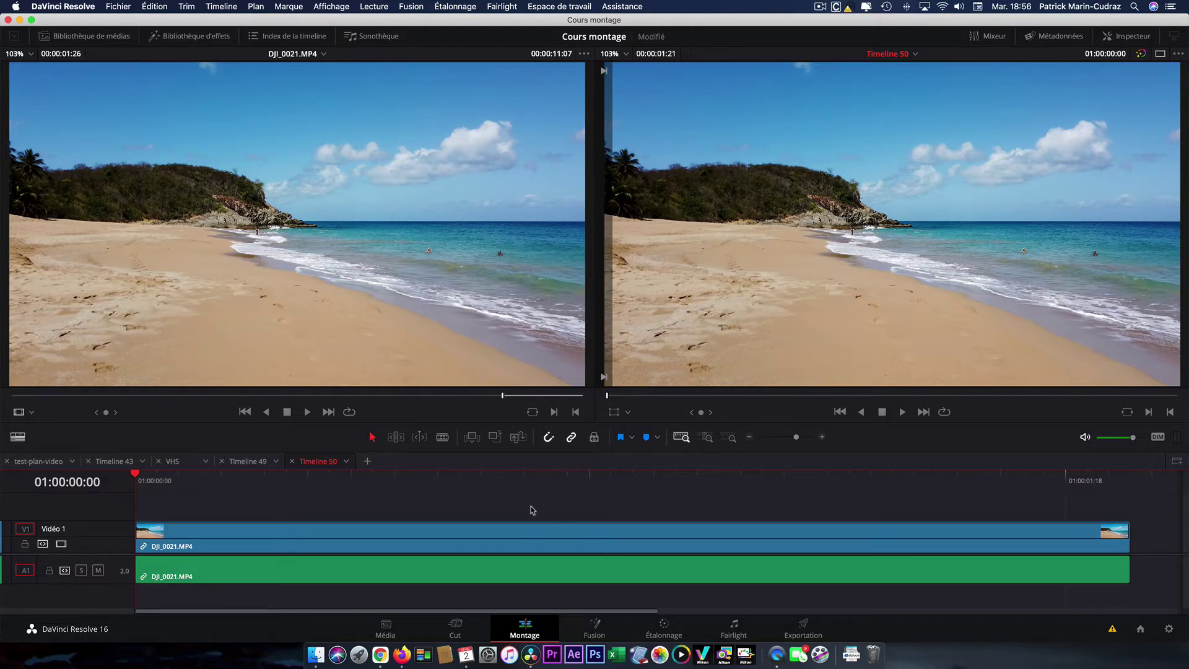
Duplicate the DJI_0021.MP4 clip onto the track above and enlarge the timeline area to show all tracks.
click(509, 539)
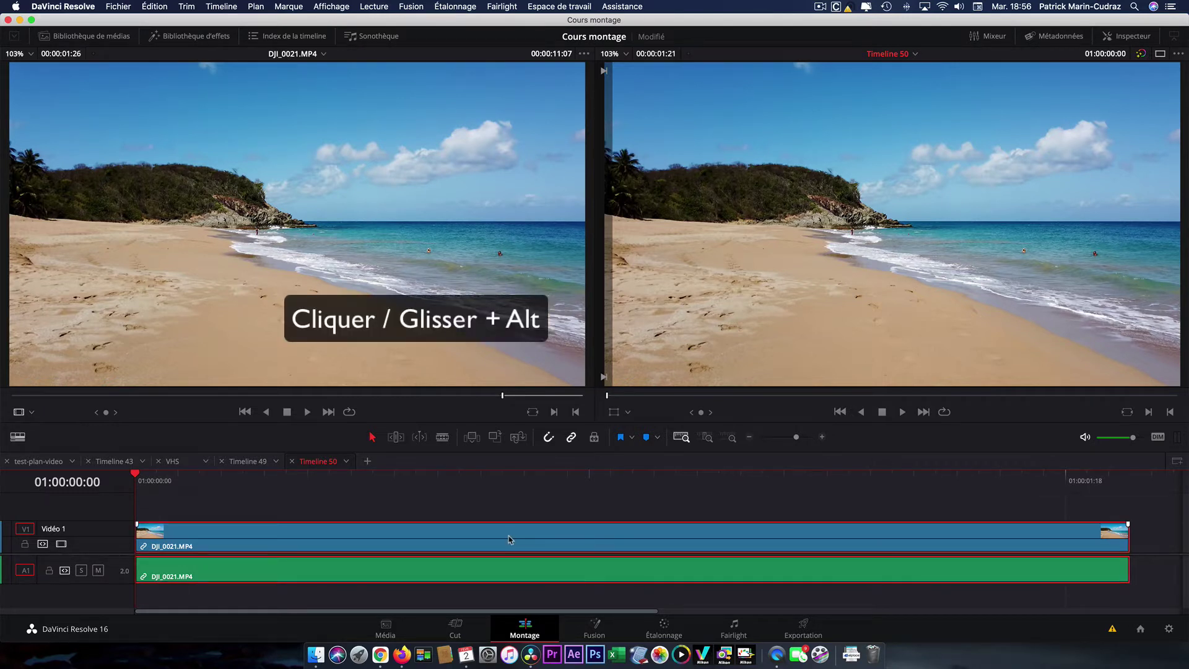
drag(509, 540, 507, 509)
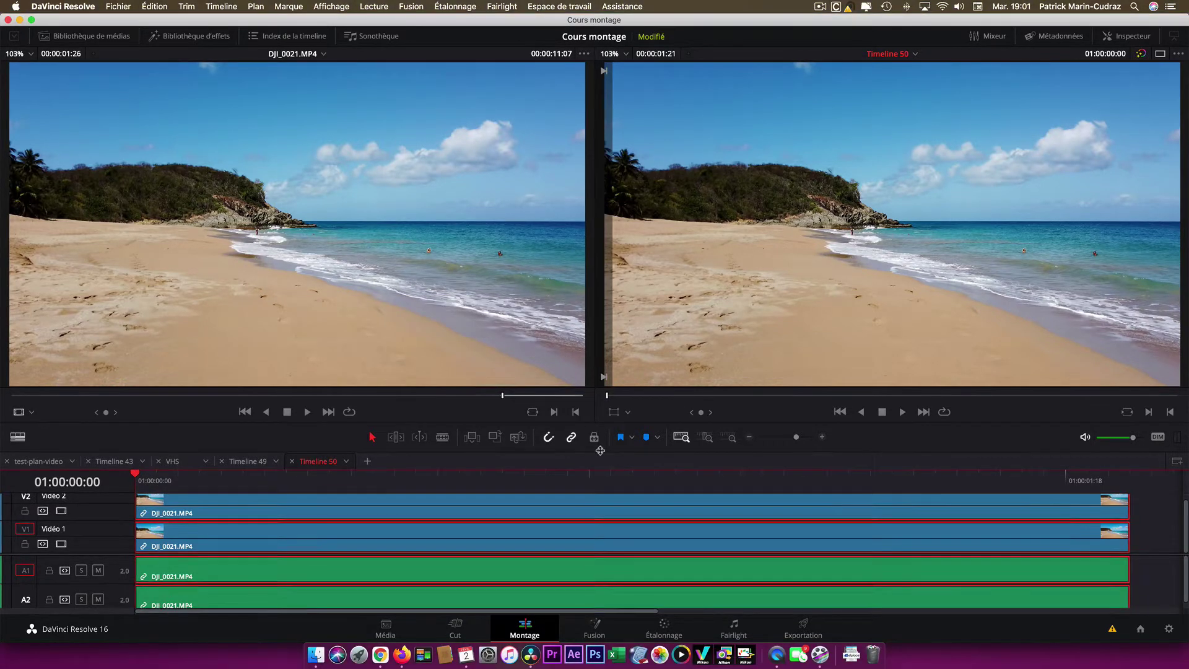
drag(597, 426, 594, 314)
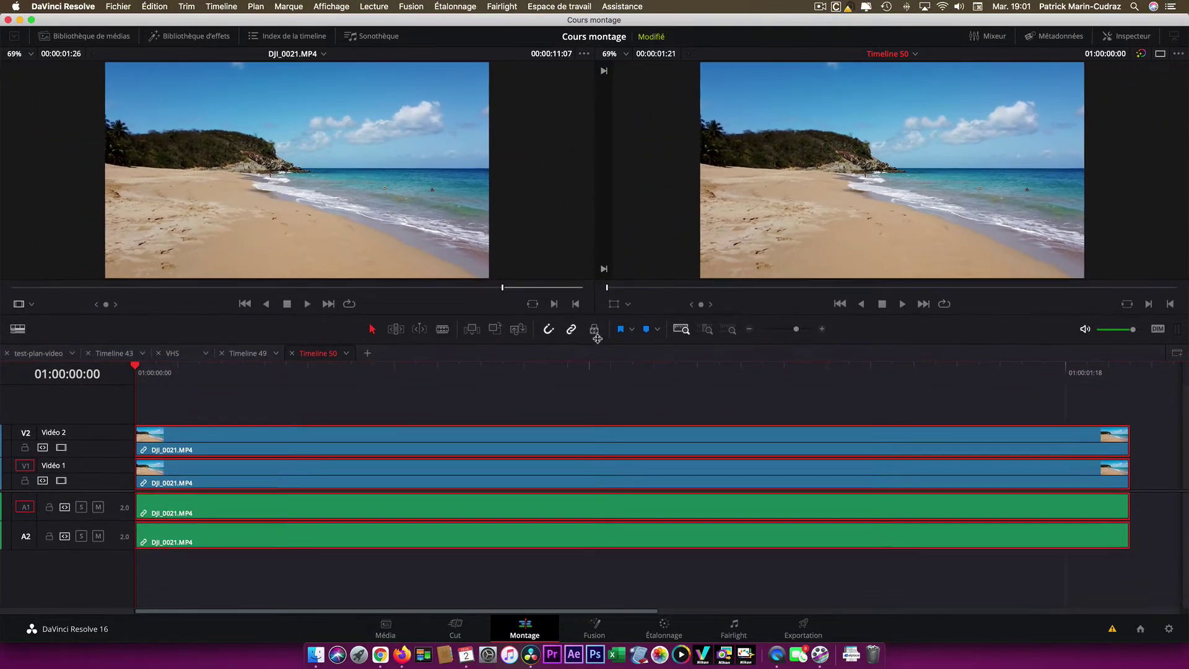
Turn the duplicate clip on Vidéo 2 into a freeze frame (Arrêt sur image) through its clip speed settings.
click(557, 433)
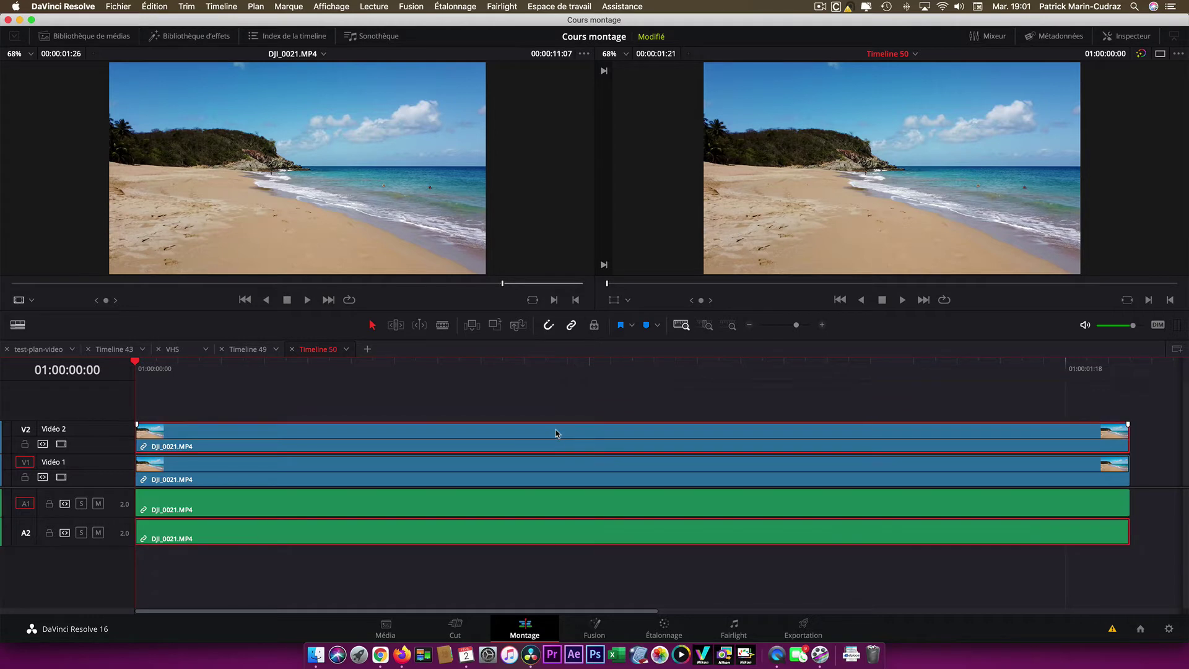
right_click(556, 434)
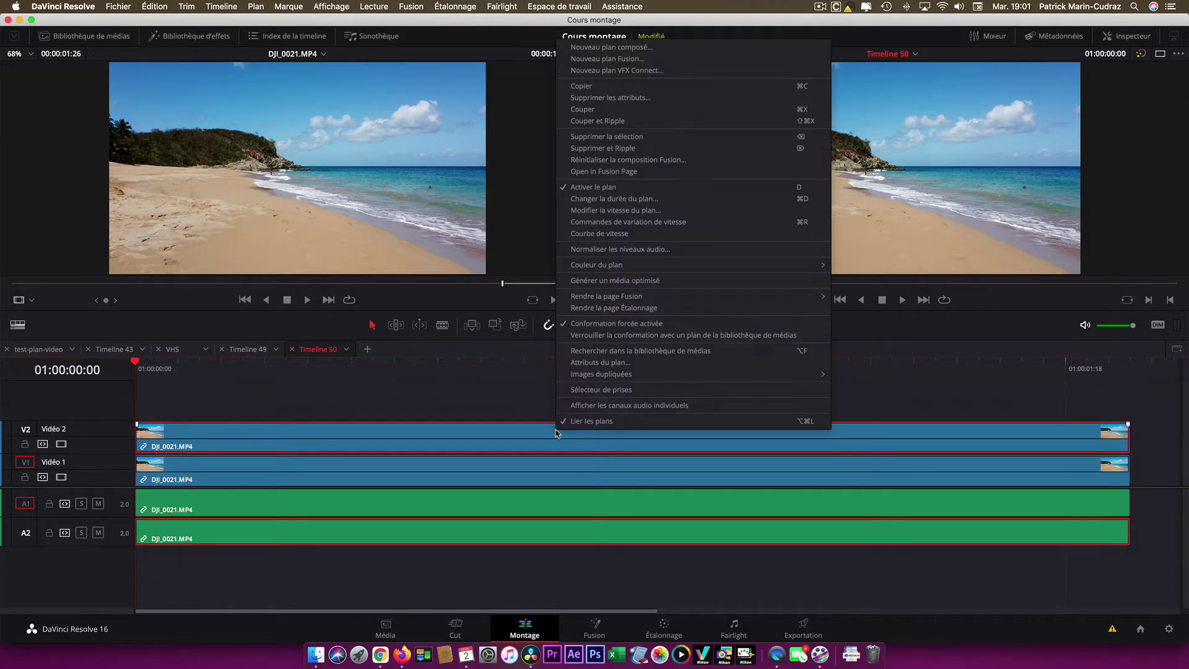
click(614, 211)
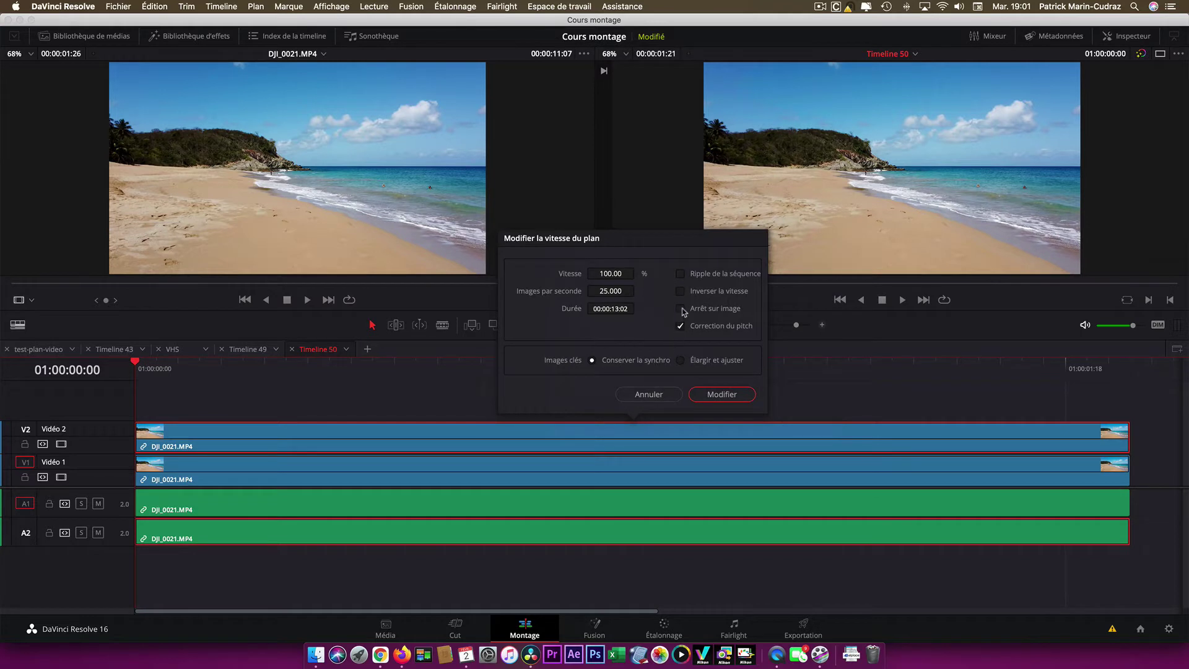
click(681, 309)
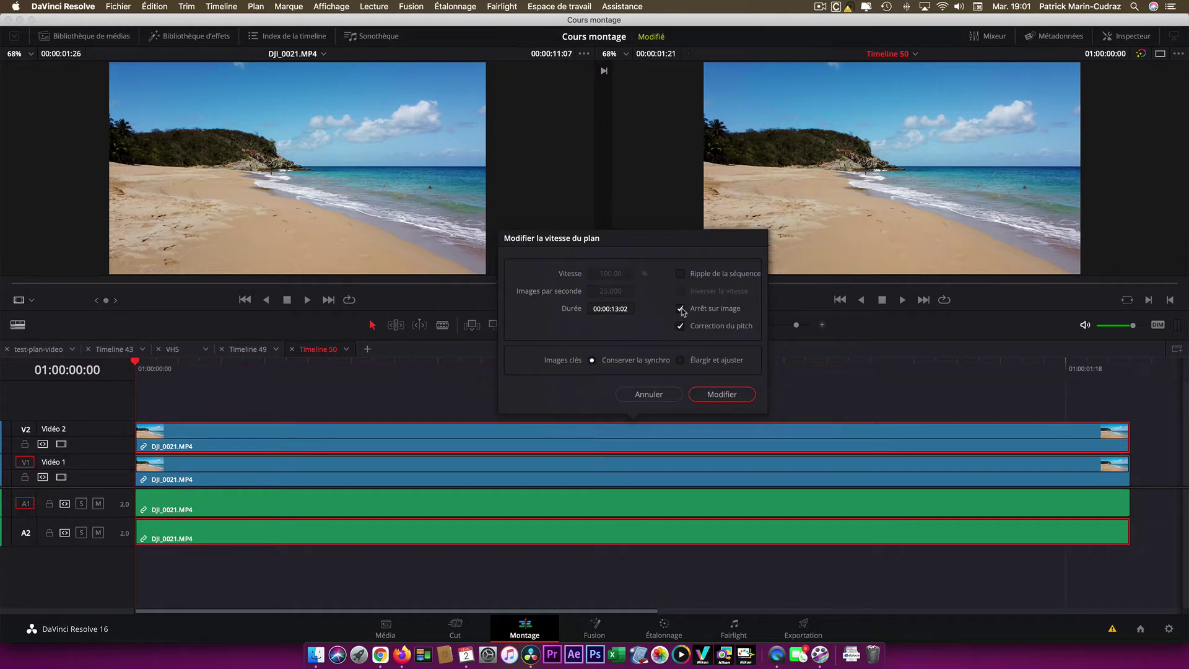
click(721, 395)
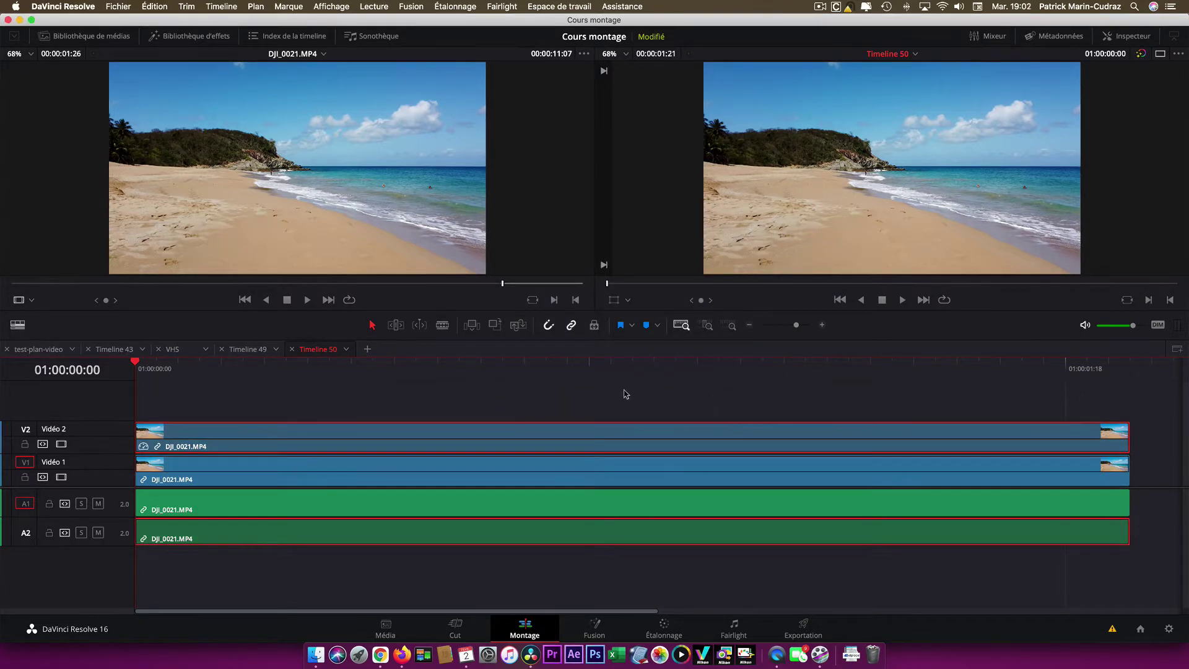
Combine the clips on both tracks into a new Fusion clip and open it on the Fusion page.
drag(619, 388, 574, 500)
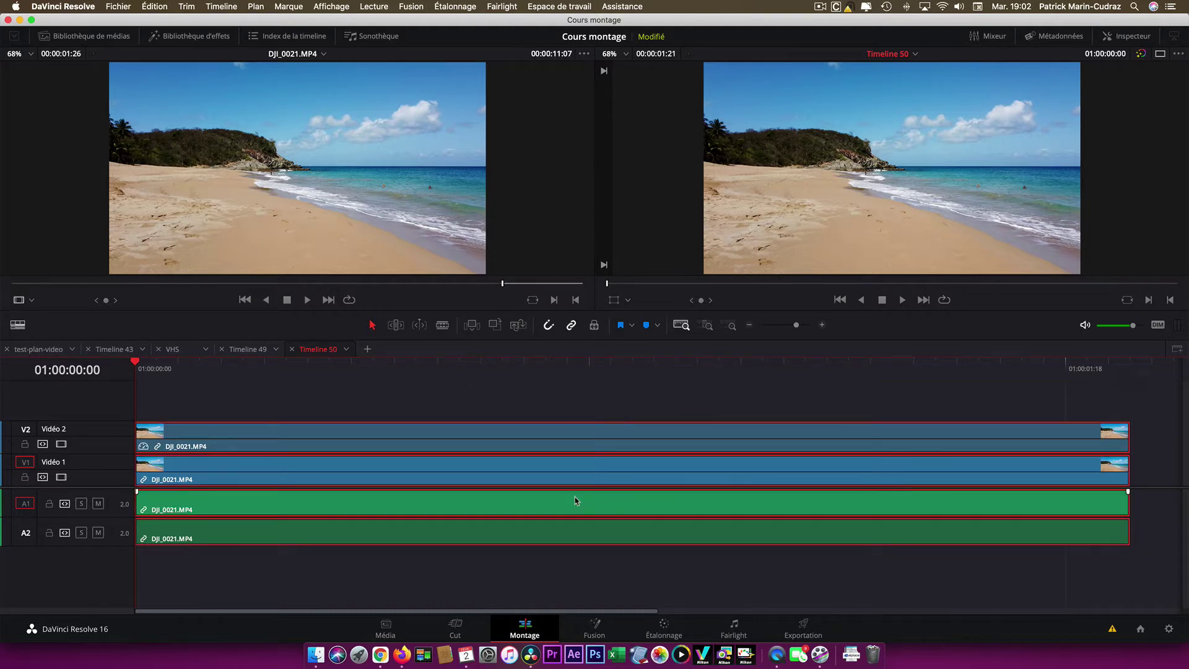
right_click(573, 442)
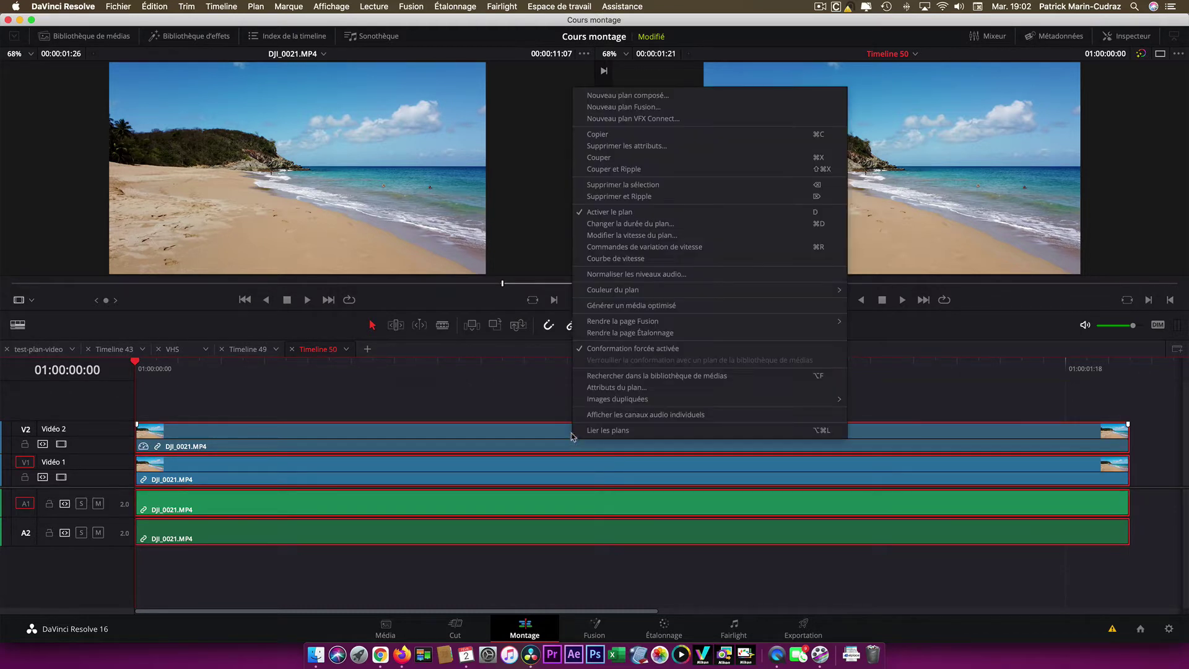
click(619, 110)
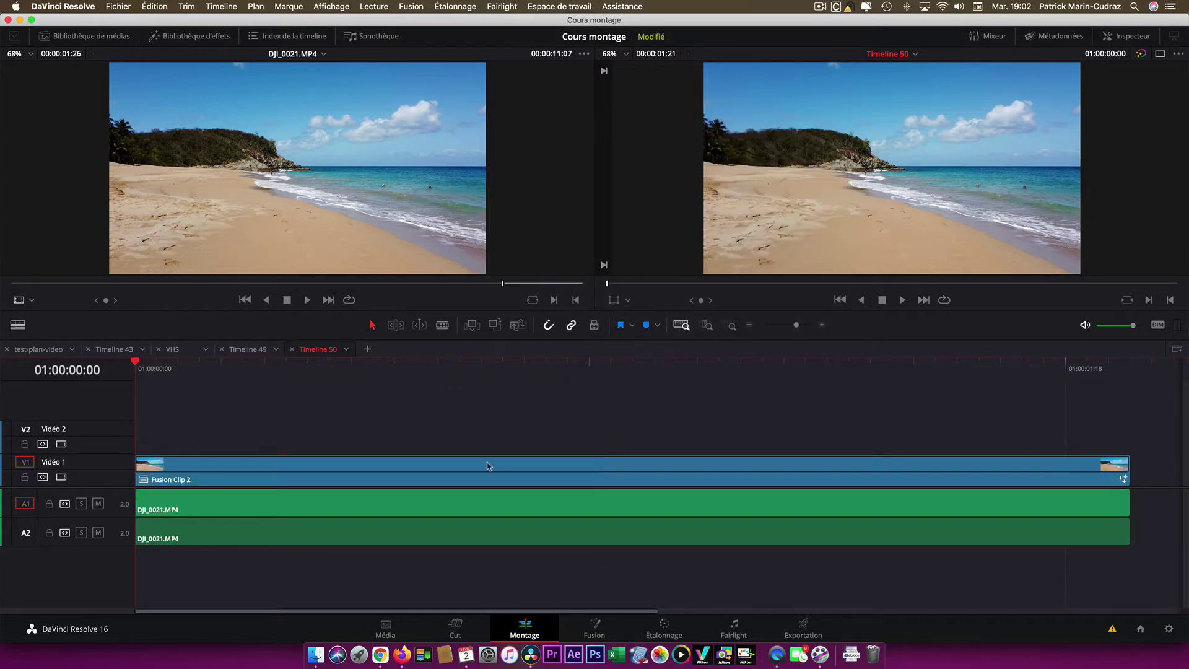
click(509, 467)
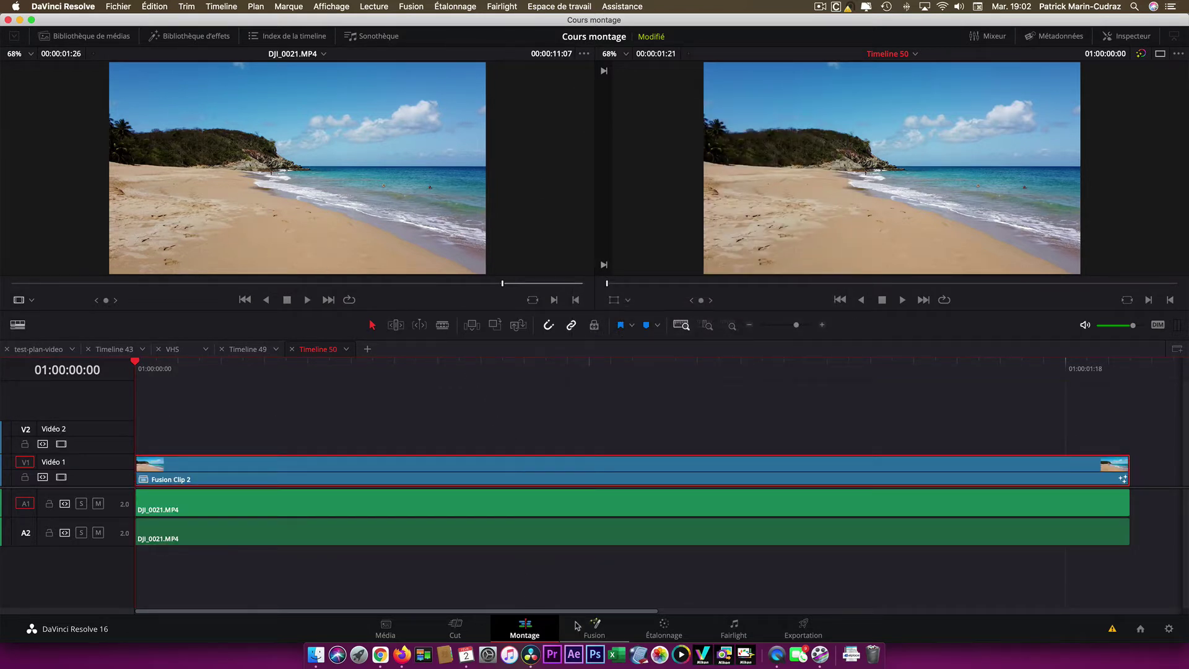
click(599, 631)
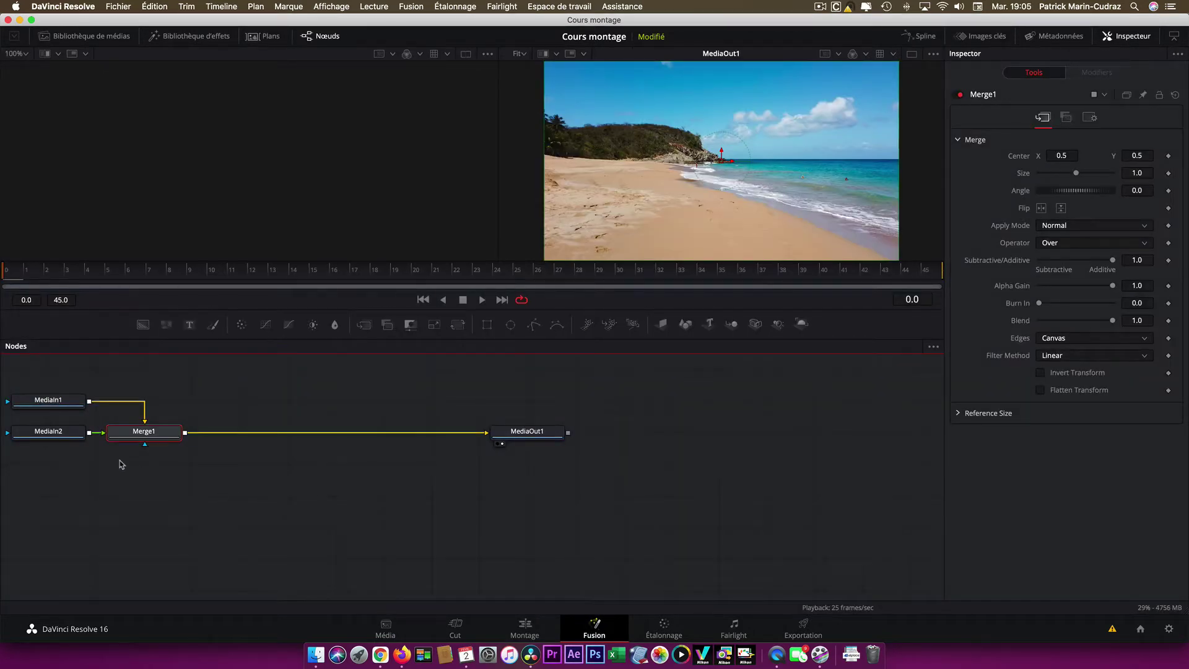
Delete the Merge1 node, disconnect MediaOut1, and arrange MediaIn1 directly above MediaIn2 with space between them.
drag(109, 458, 214, 393)
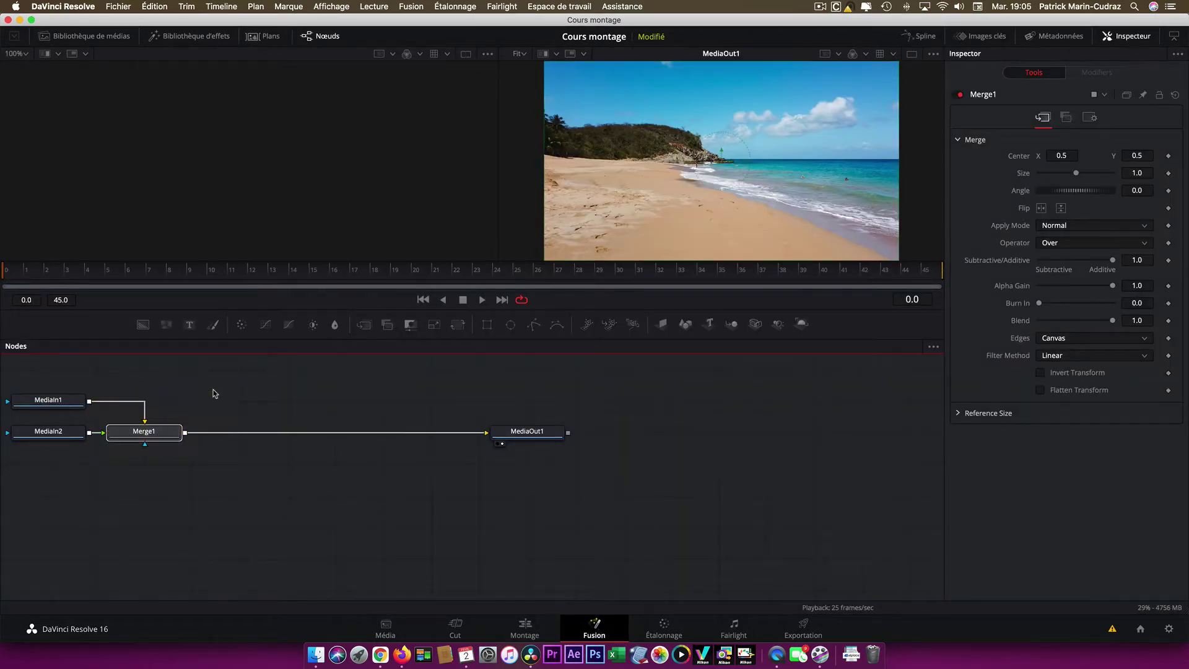
key(Delete)
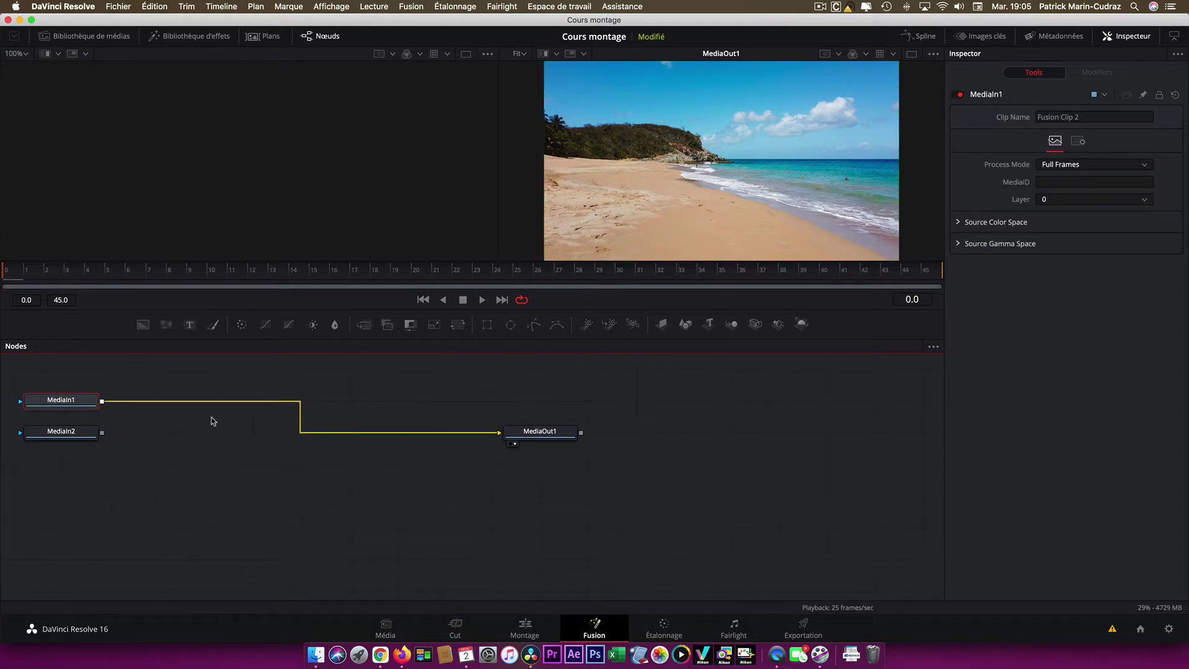
drag(501, 432, 118, 499)
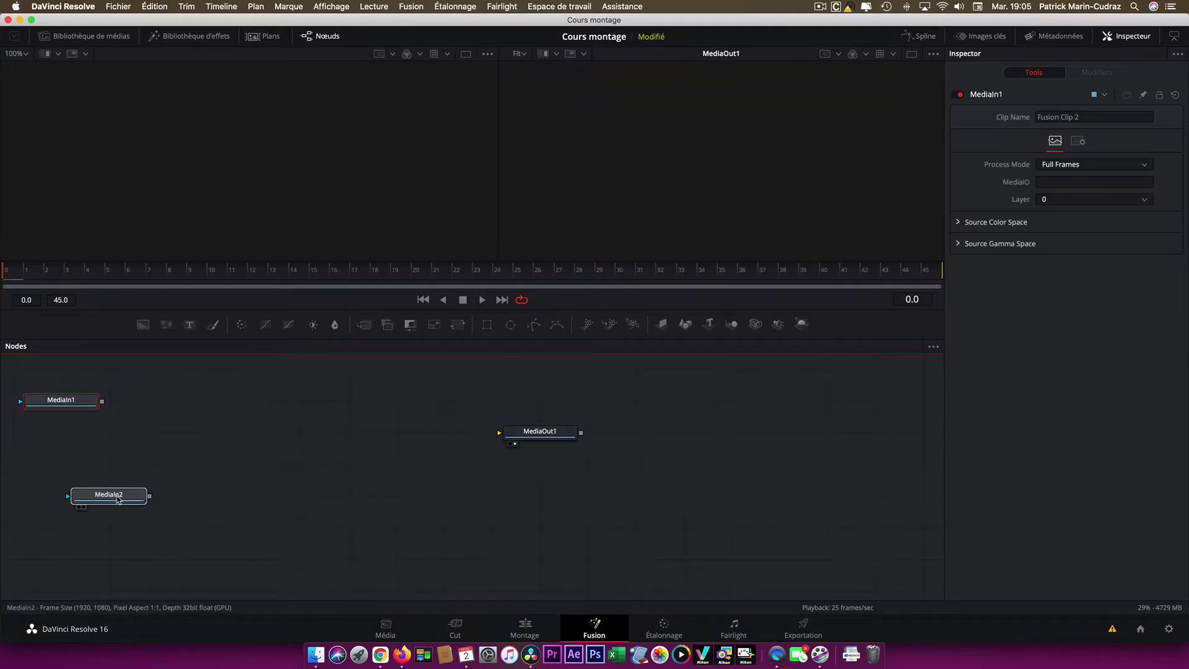
drag(82, 401, 132, 433)
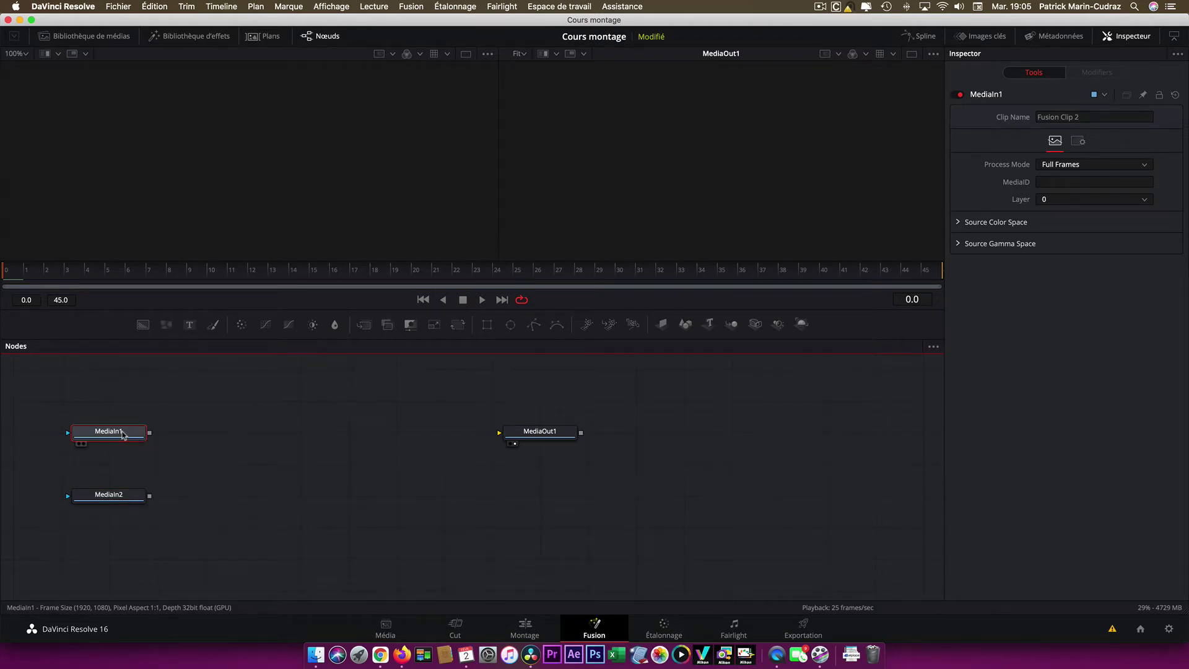
Show MediaIn1 in the first viewer and MediaIn2 in the second viewer.
key(1)
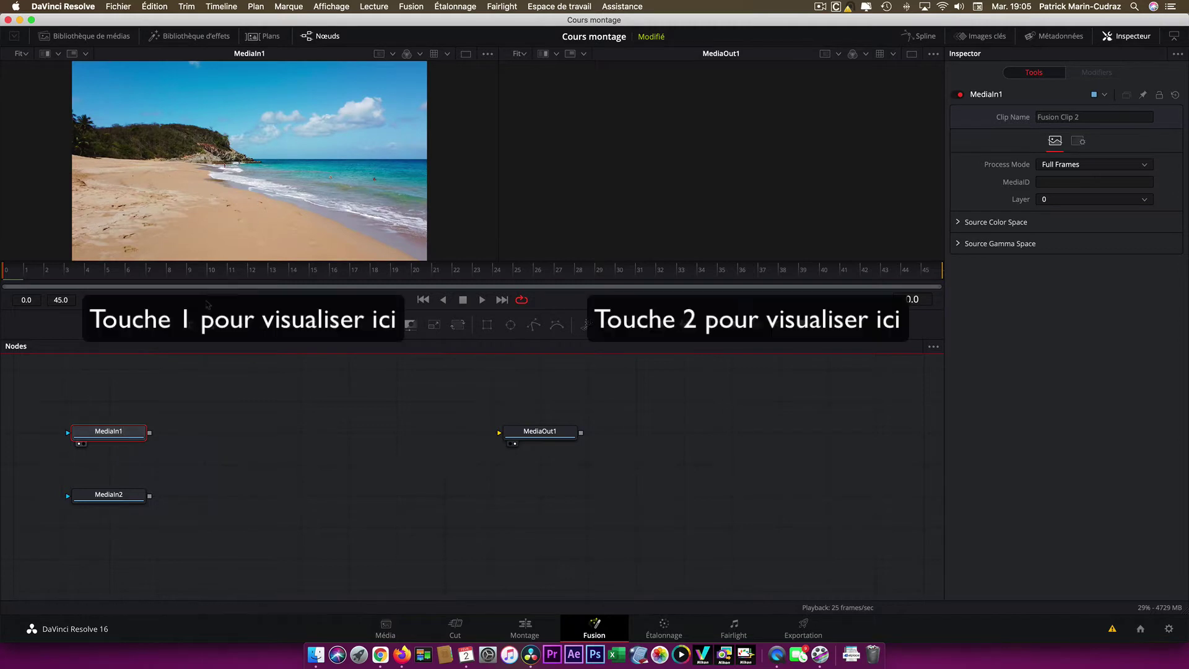
click(129, 500)
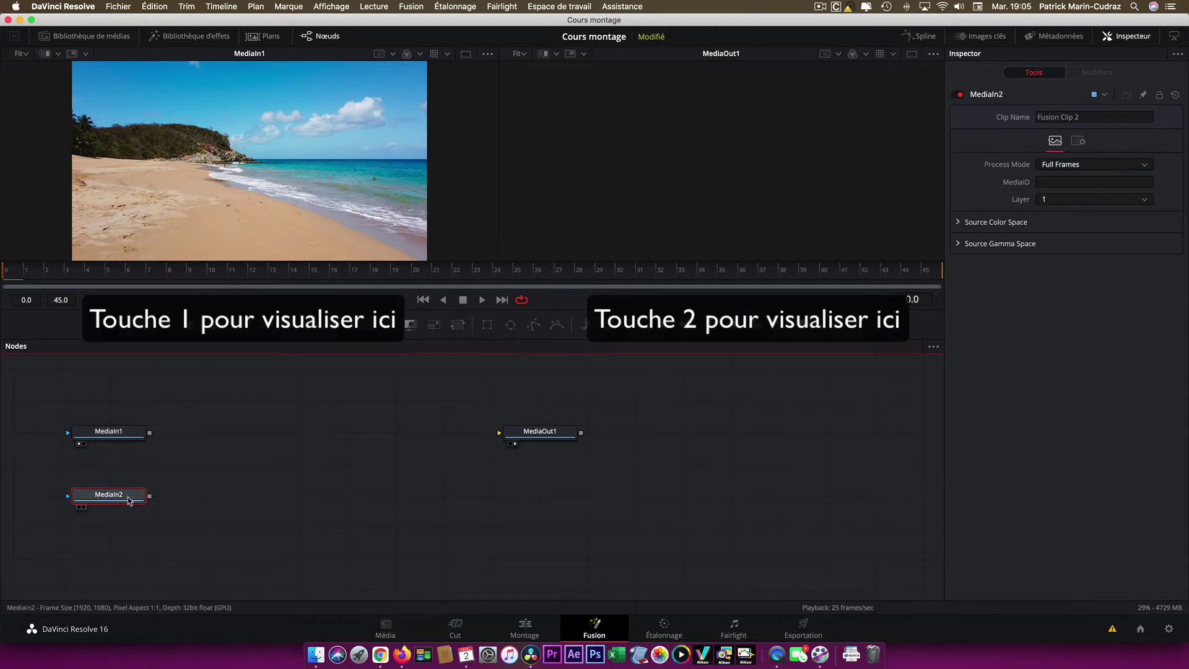
key(2)
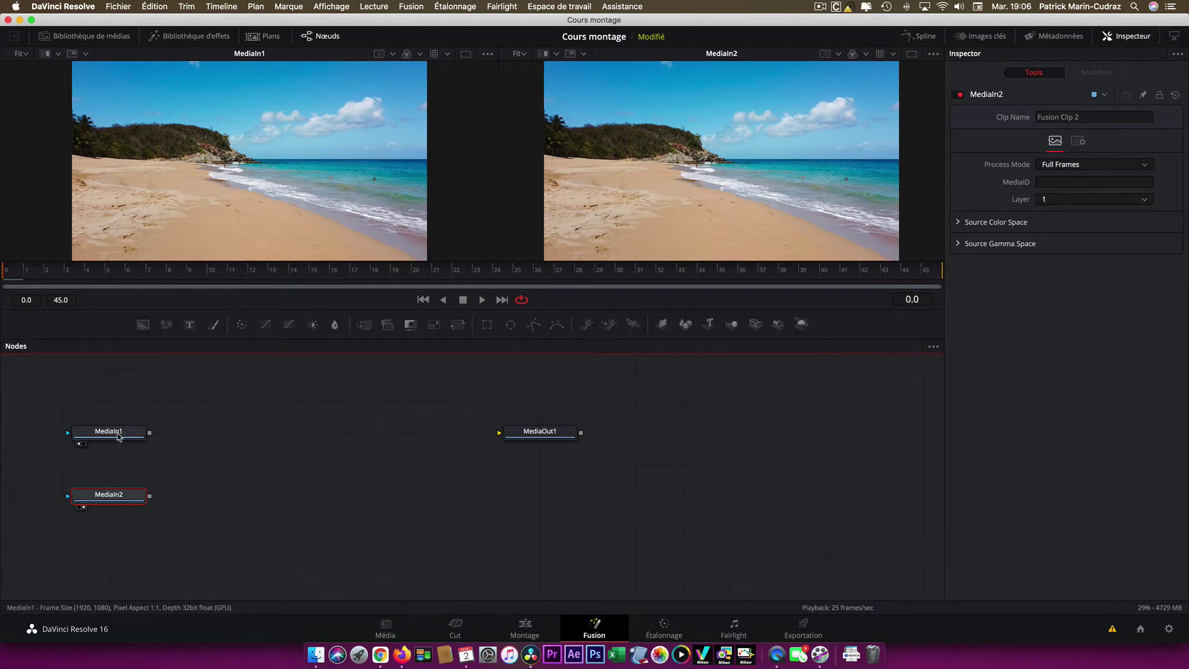
Play back MediaIn1 and MediaIn2 to check which one moves and which one is frozen.
click(114, 435)
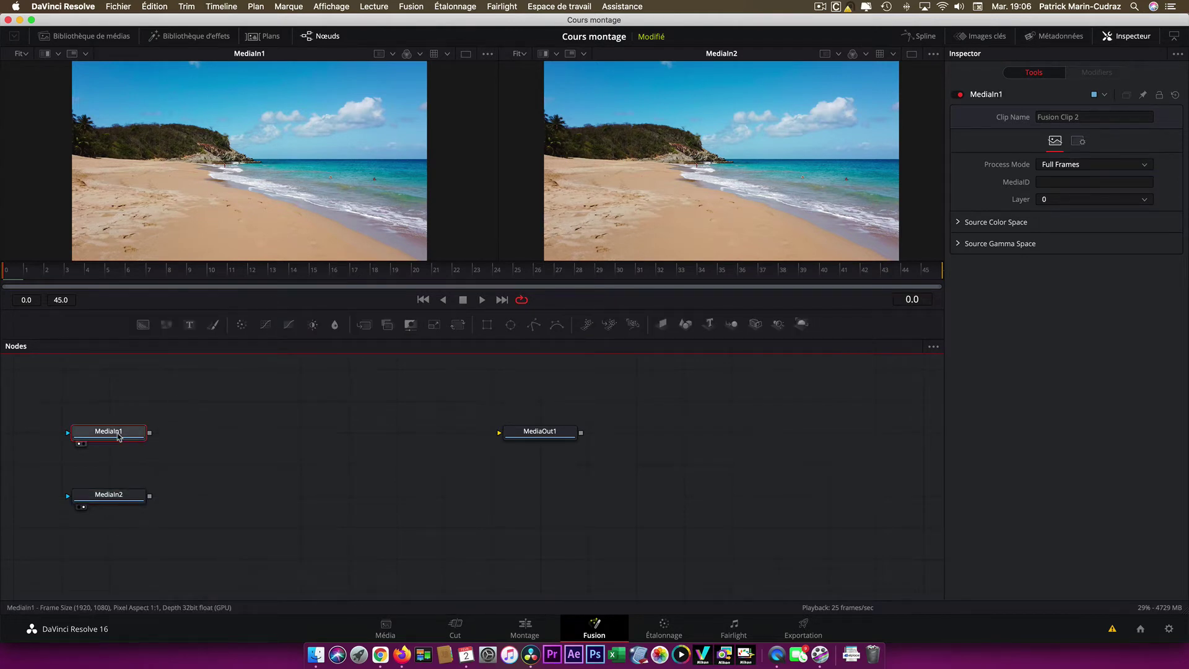
click(483, 300)
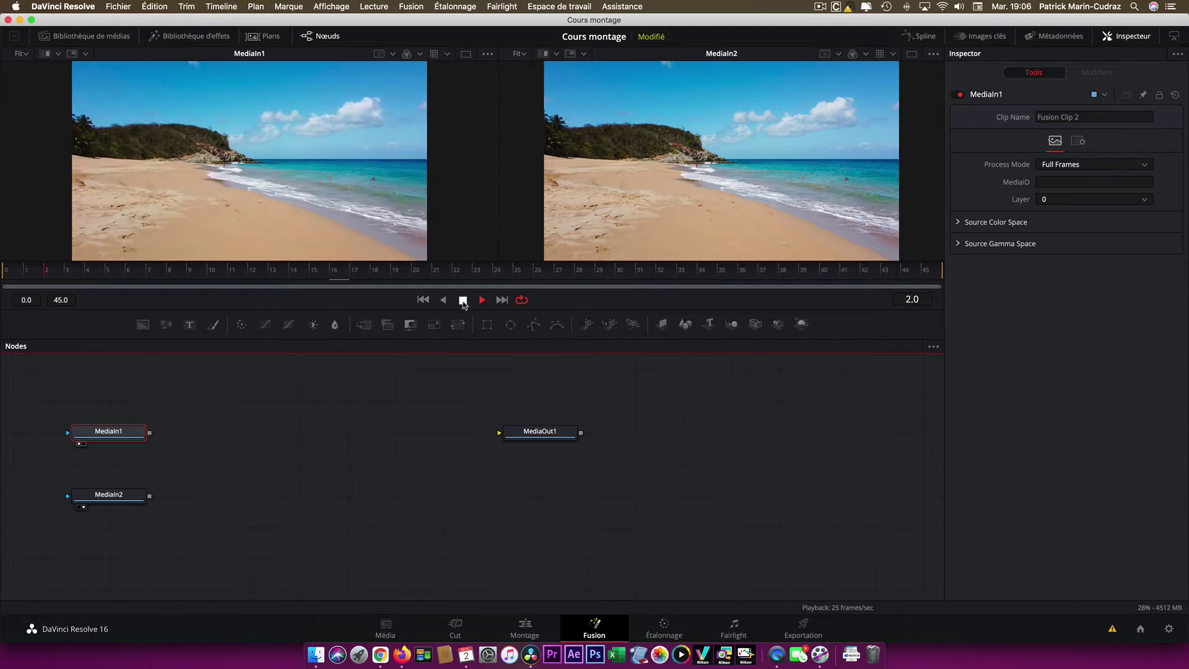
click(462, 301)
click(129, 495)
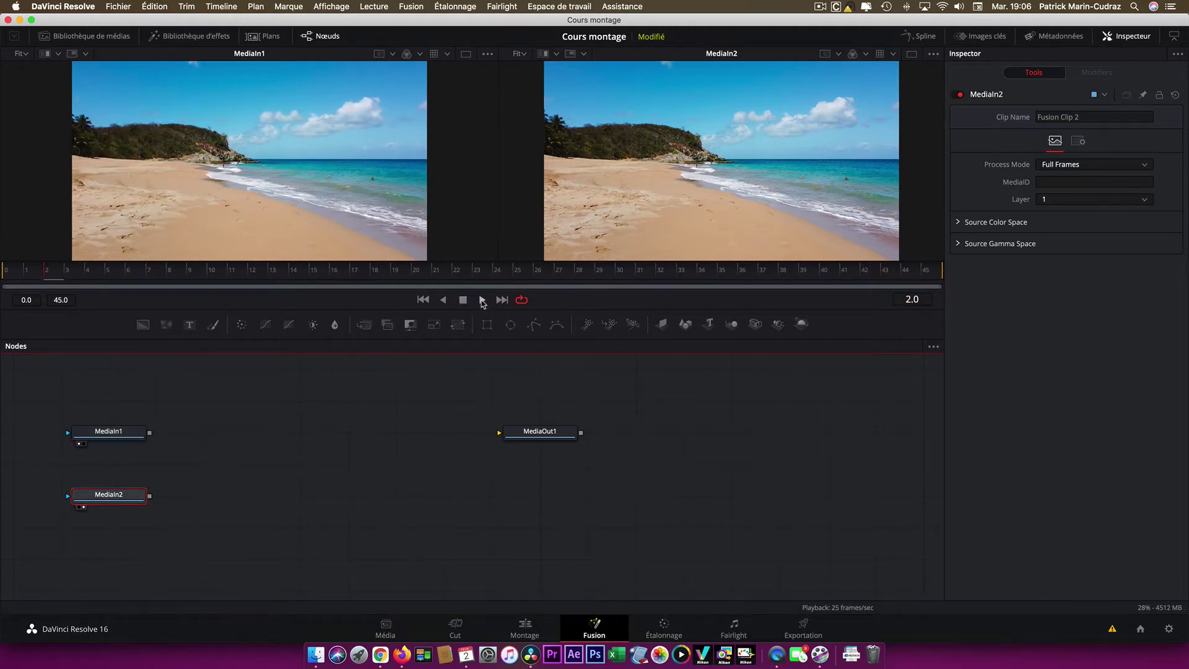
click(482, 301)
click(462, 300)
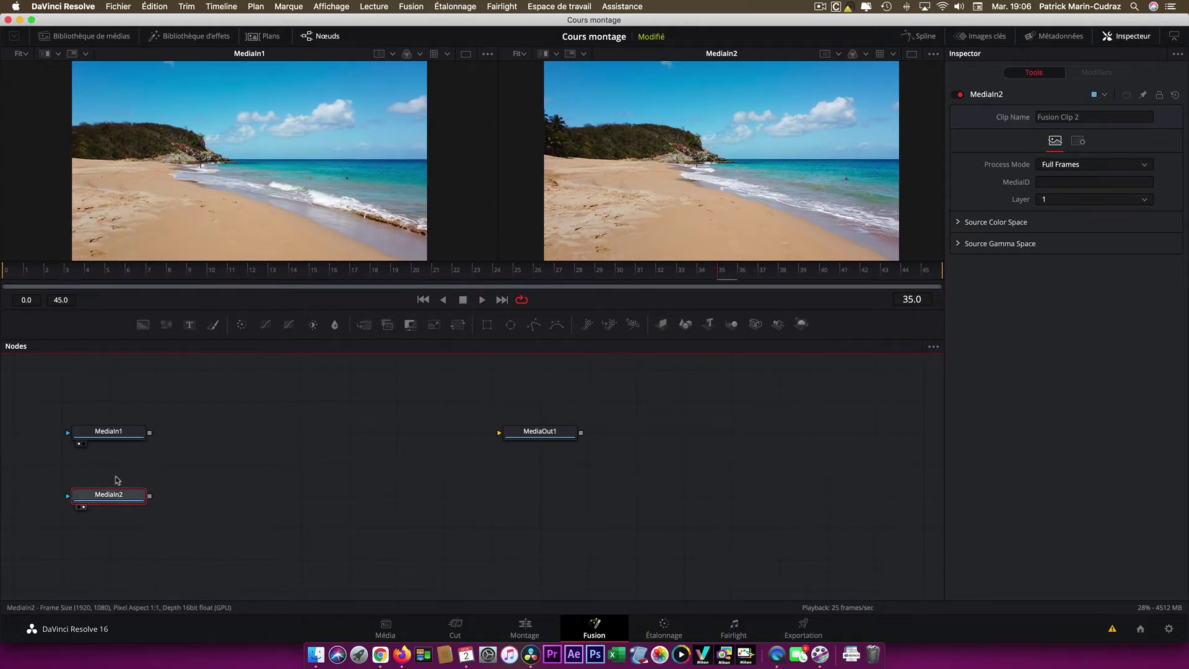
Rename the MediaIn2 node to Fixe.
key(F2)
text(F)
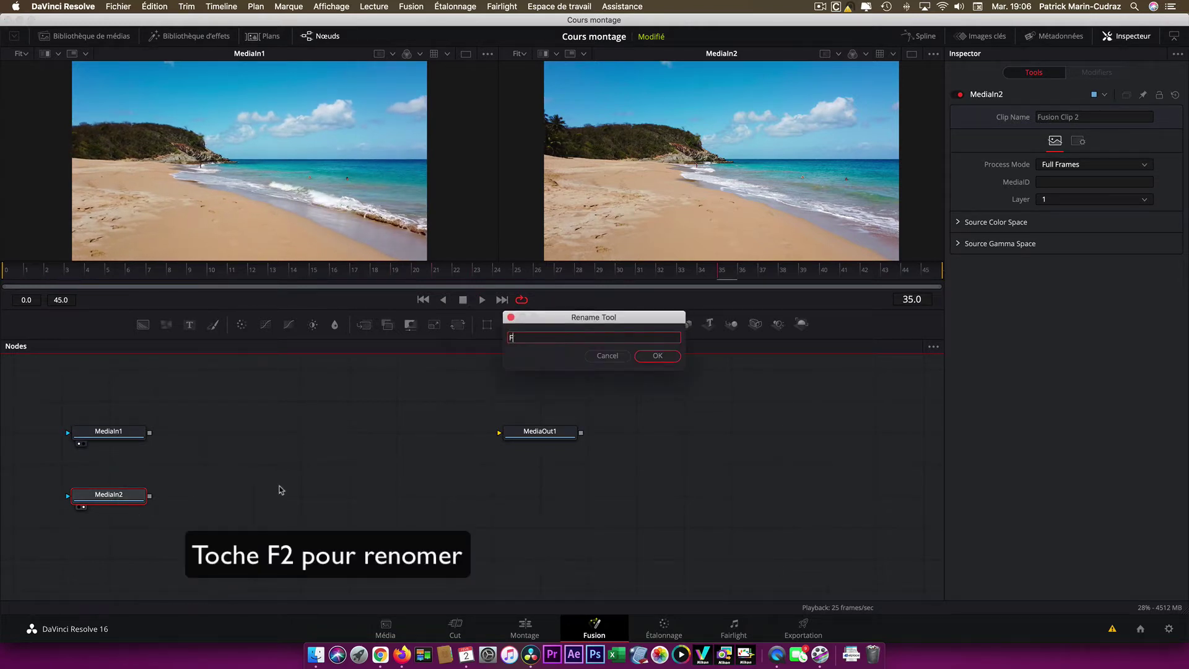
text(ixe)
key(Return)
Rename the MediaIn1 node to Vidéo.
click(109, 432)
key(F2)
text(Vidéo)
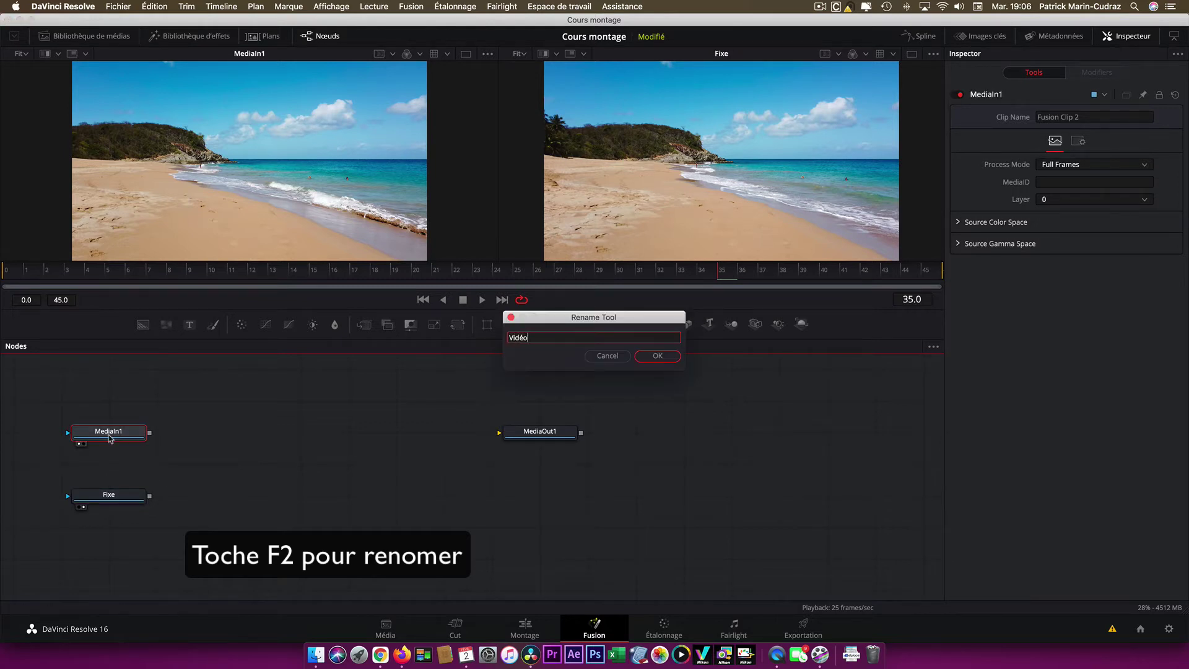
click(653, 355)
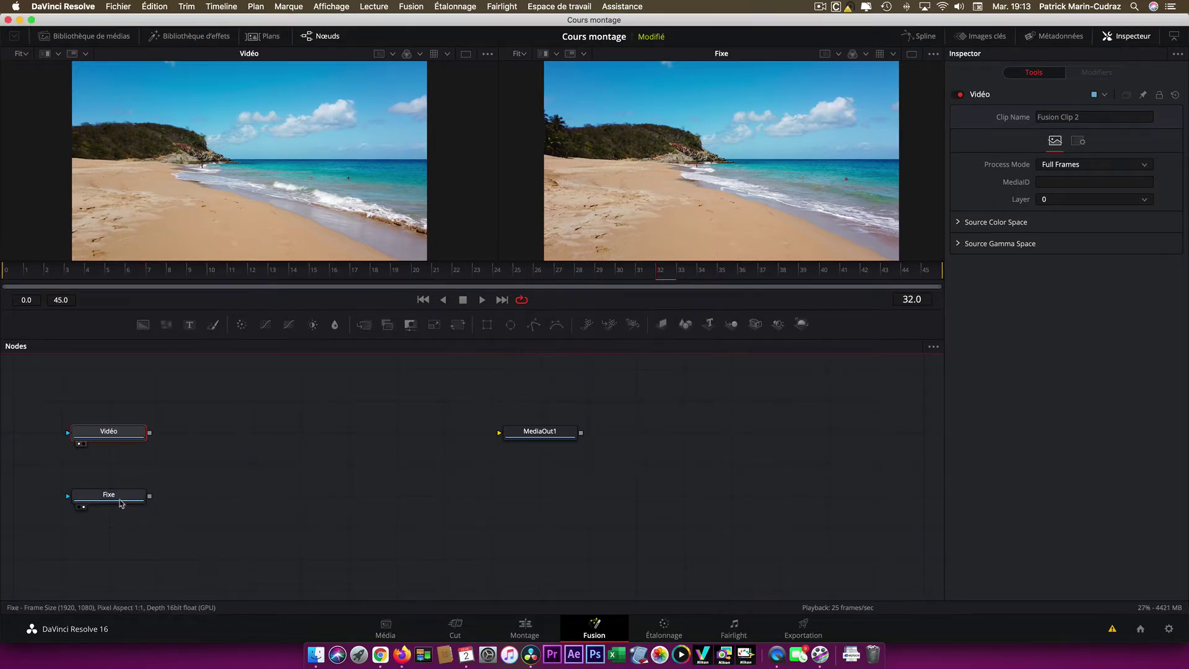
Add a Paint node after Fixe, using the Stroke tool with the Clone apply mode.
click(121, 502)
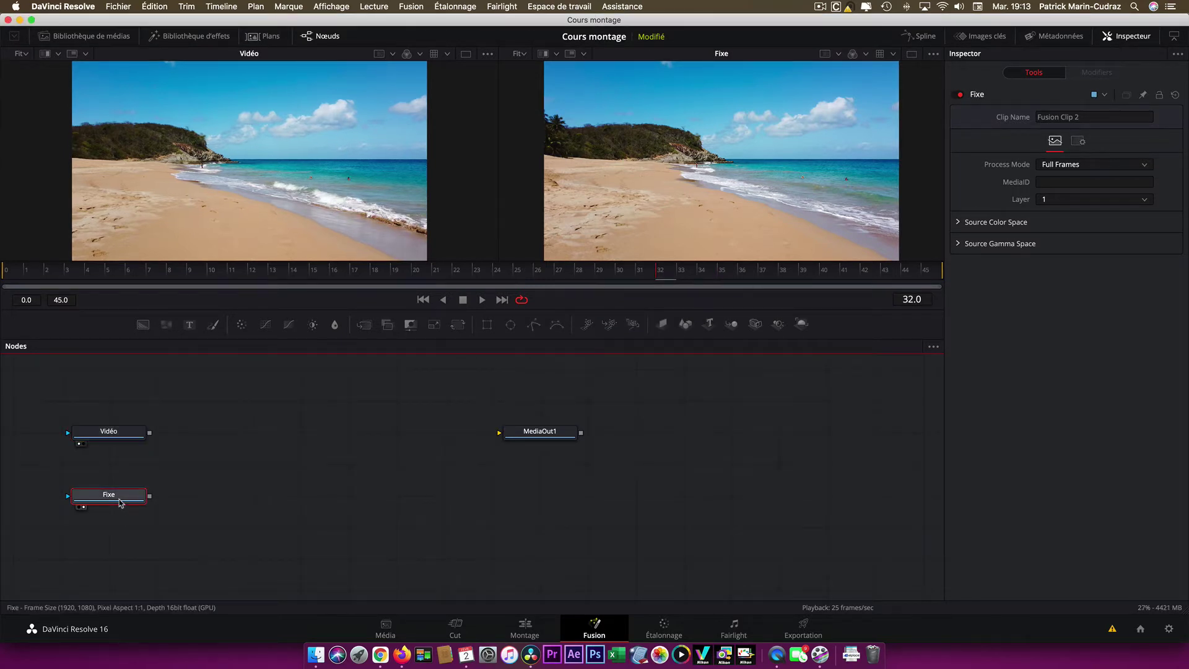
click(212, 326)
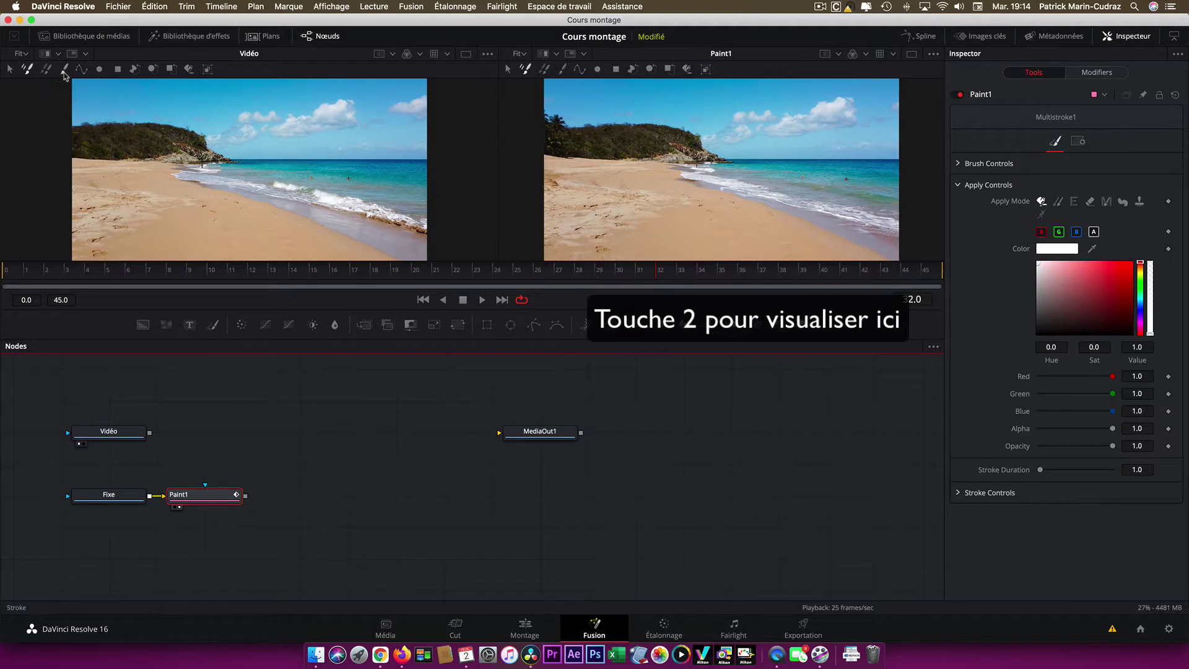
click(65, 69)
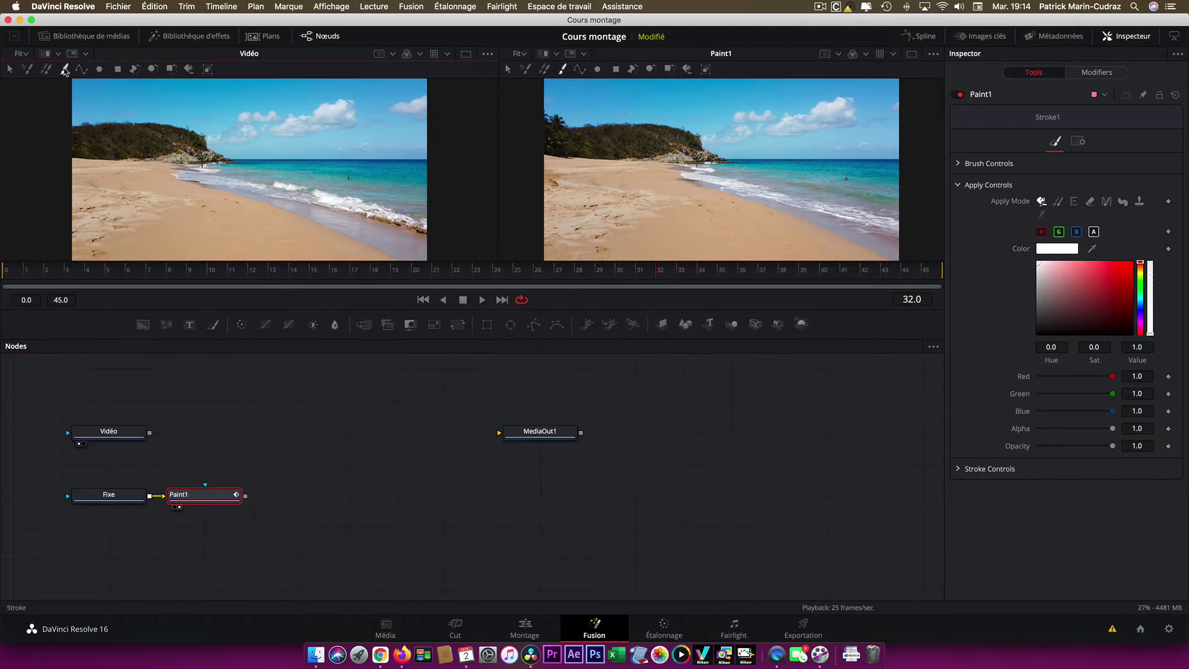
click(1057, 203)
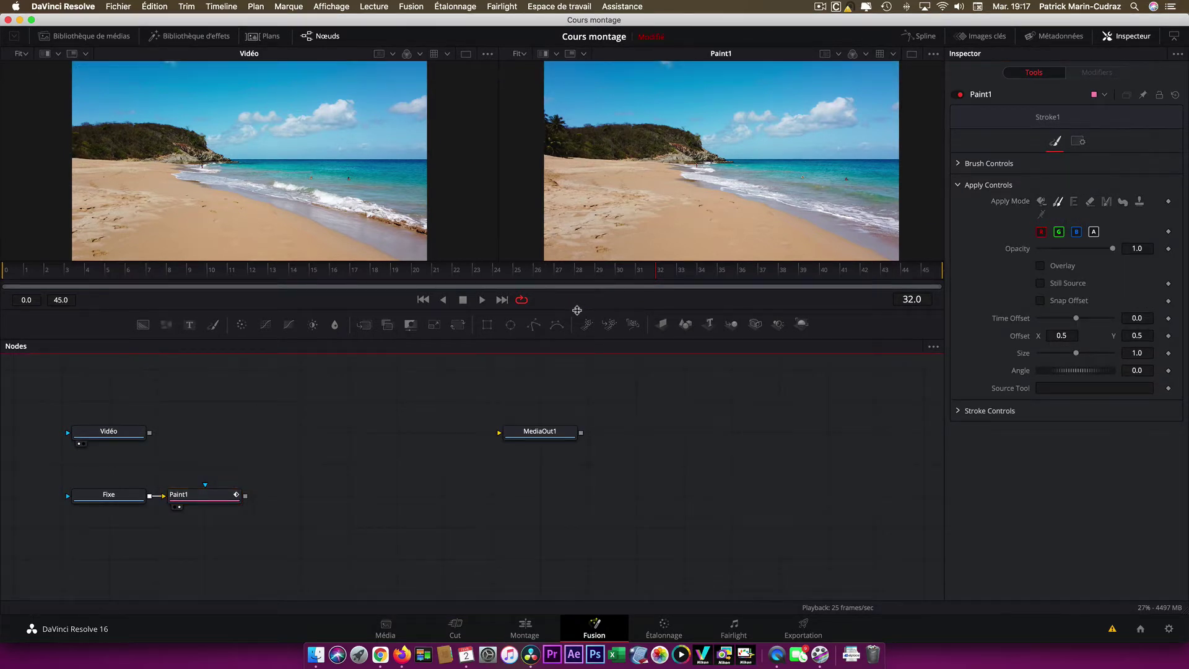
Clone clean water over the swimmer in the Paint1 image, sampling the sea just beside the swimmer at 400% zoom.
drag(577, 309, 576, 440)
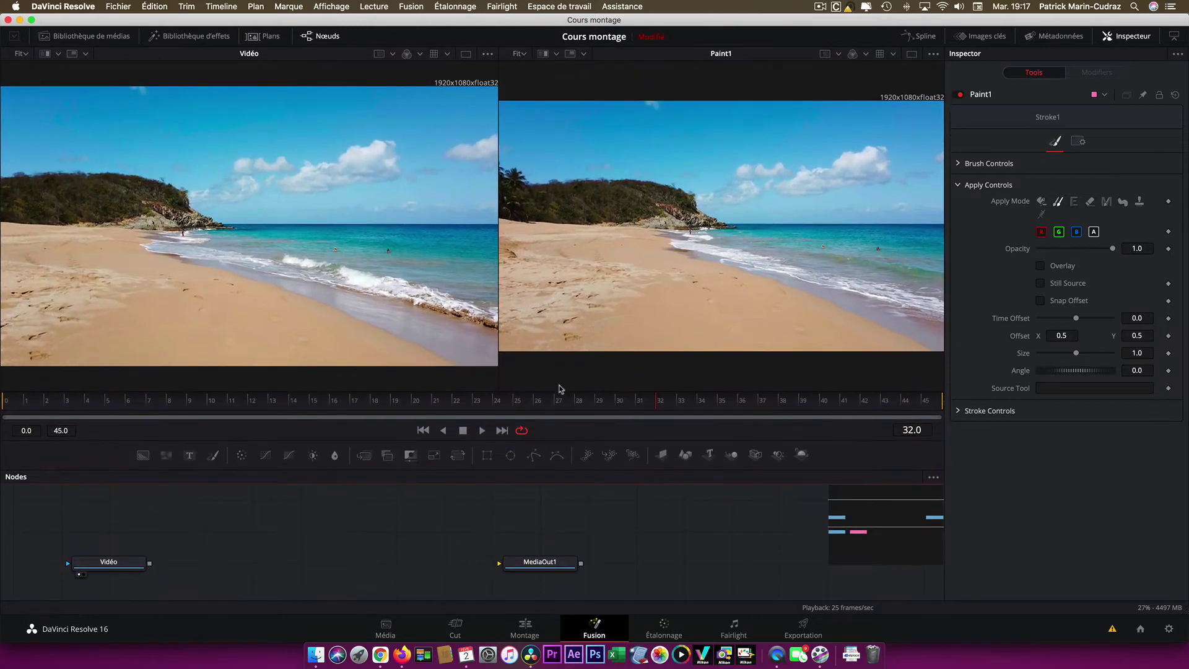
click(519, 53)
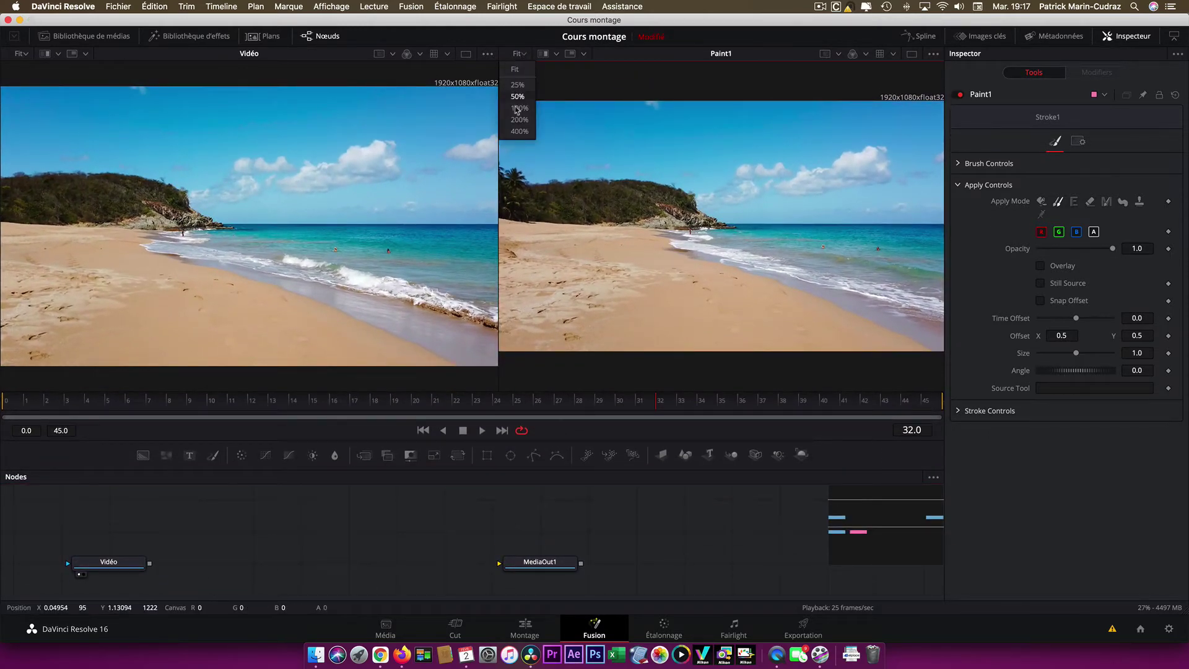
click(519, 131)
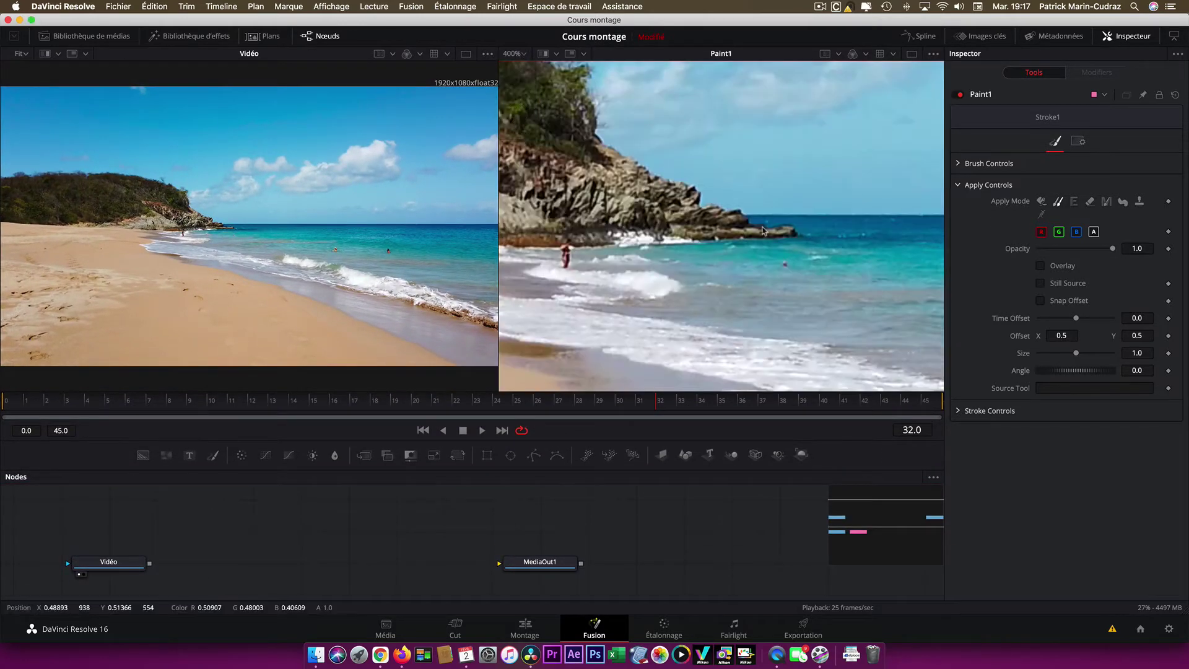
scroll(762, 231, right, 10)
scroll(762, 231, down, 3)
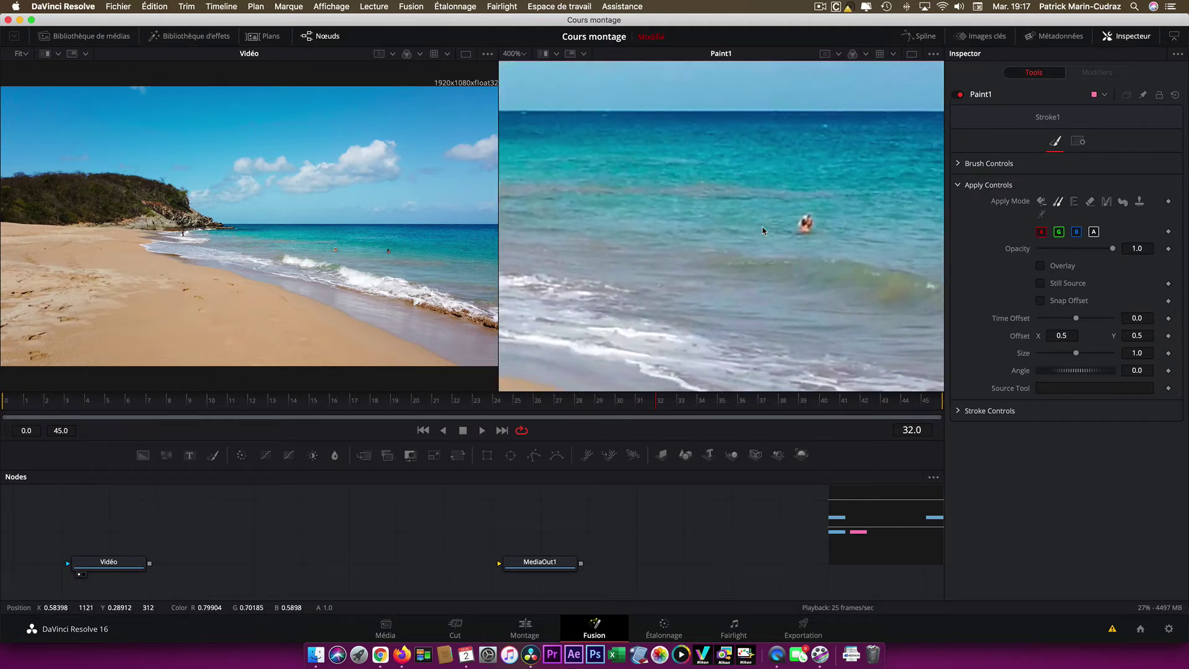
click(230, 545)
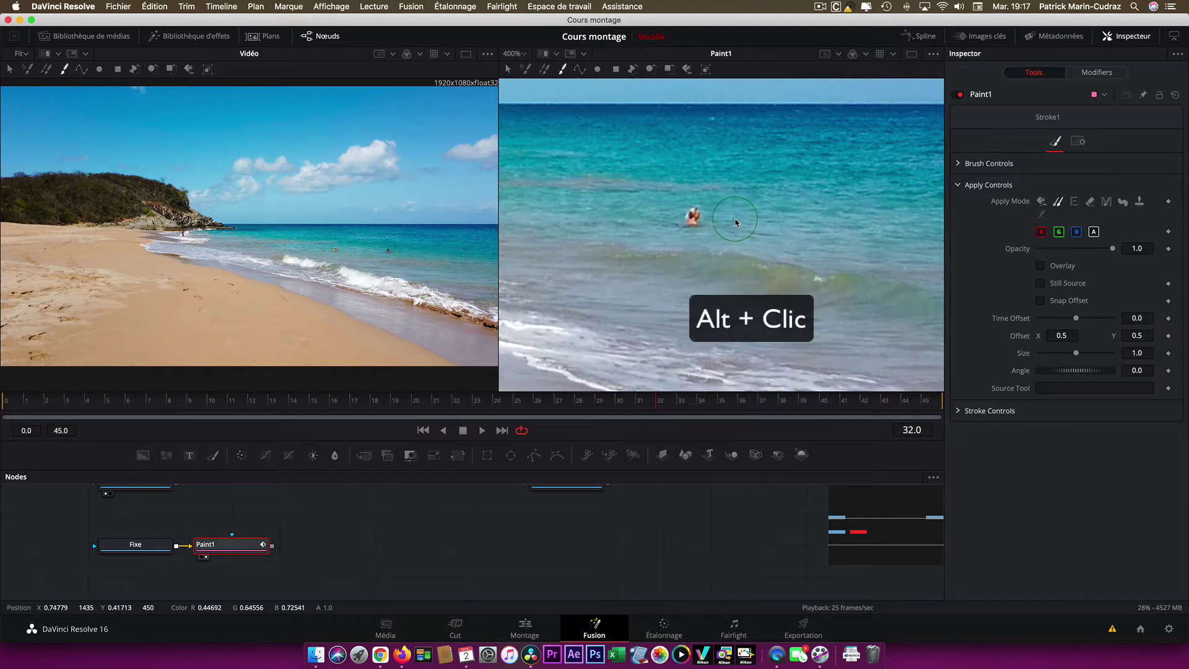
alt+click(735, 221)
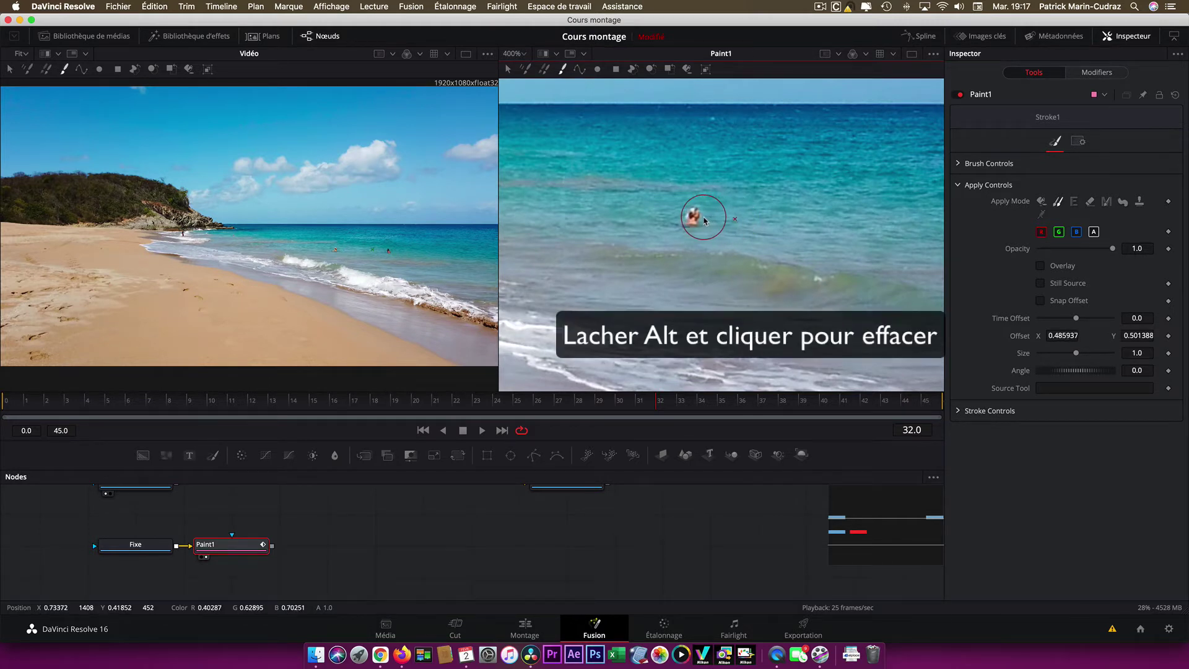
click(703, 221)
click(694, 215)
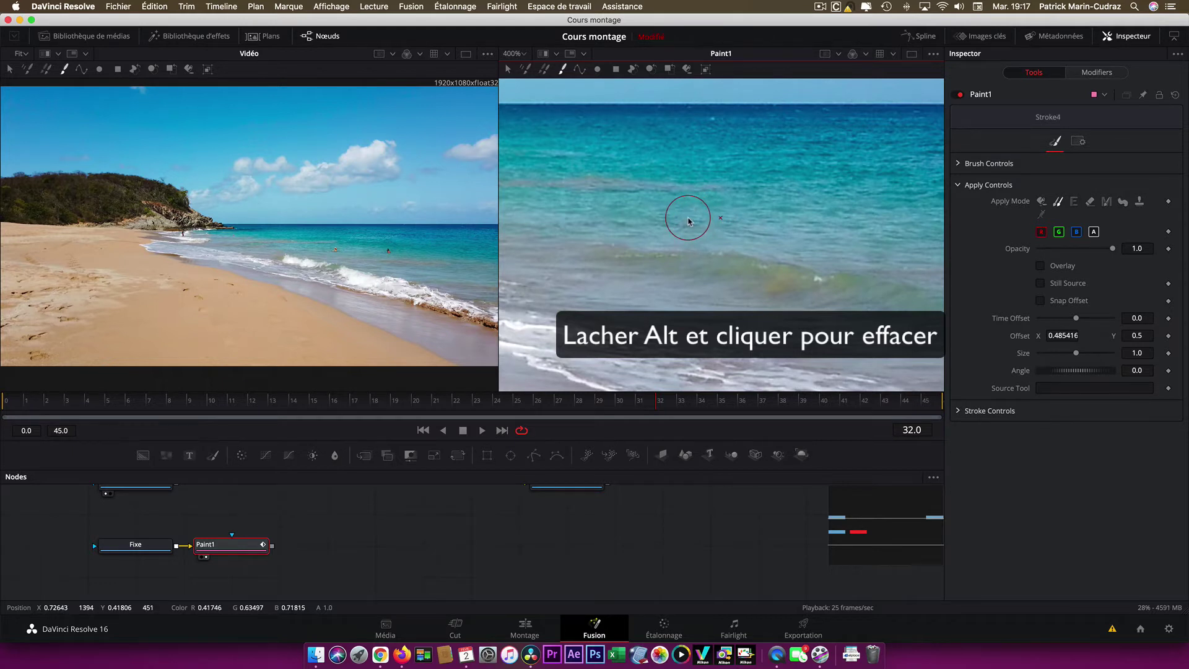
click(695, 213)
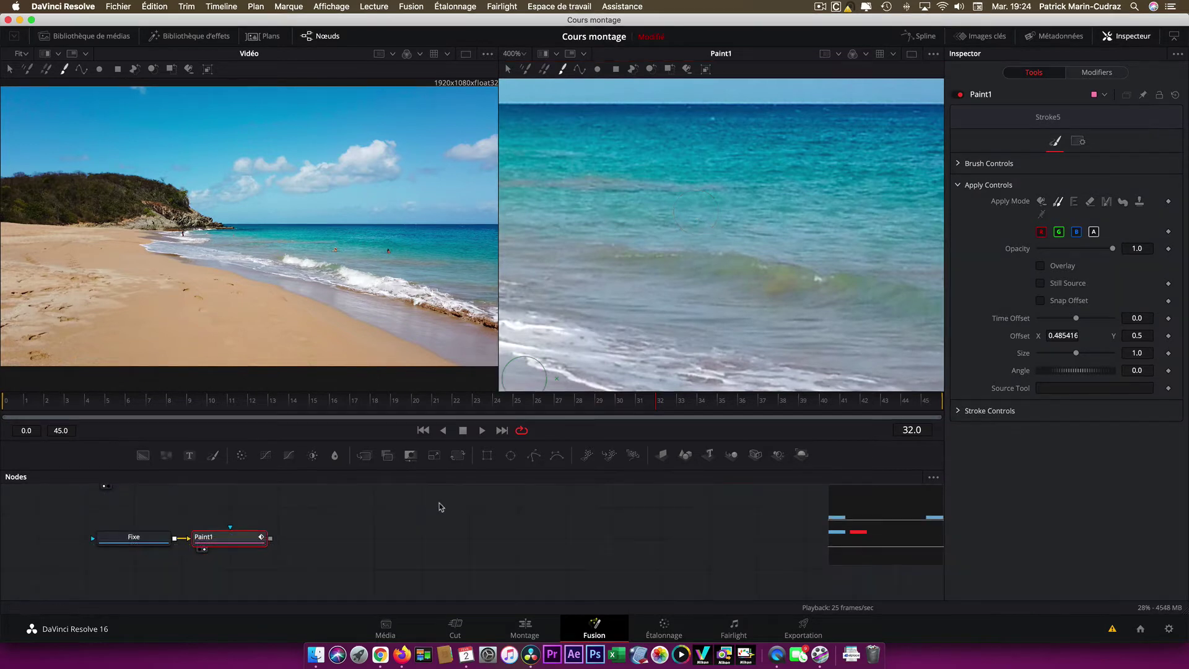
Add an unconnected Polygon node and display the Fixe node in the second viewer in place of Paint1.
click(333, 544)
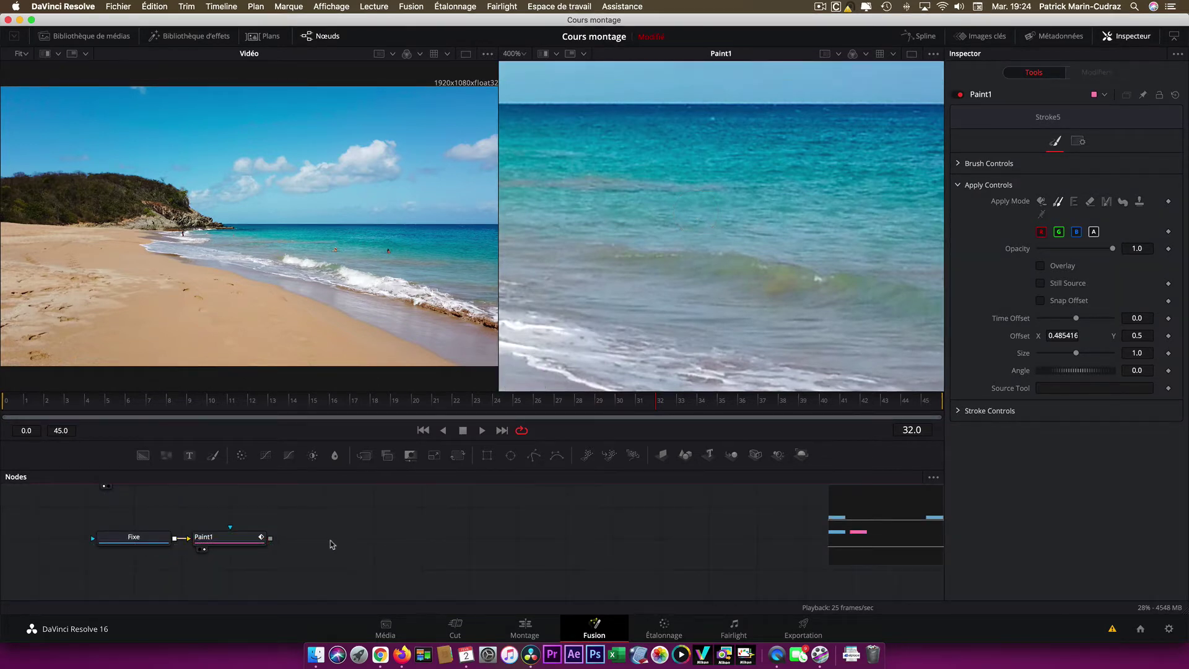
click(534, 457)
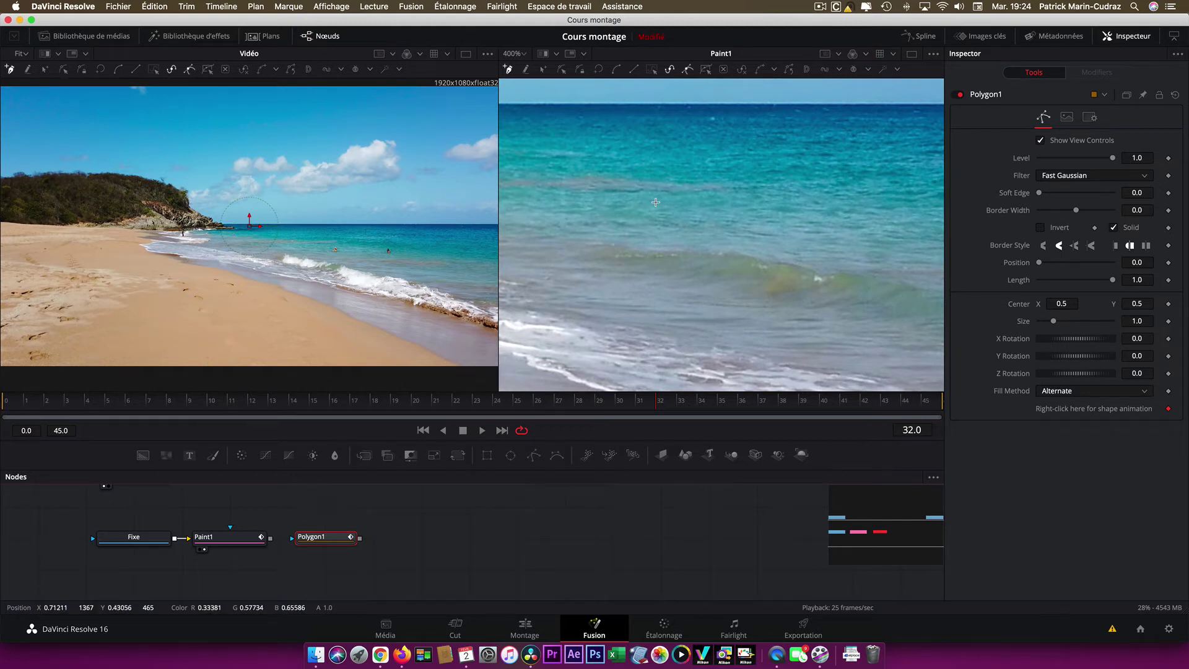
click(136, 543)
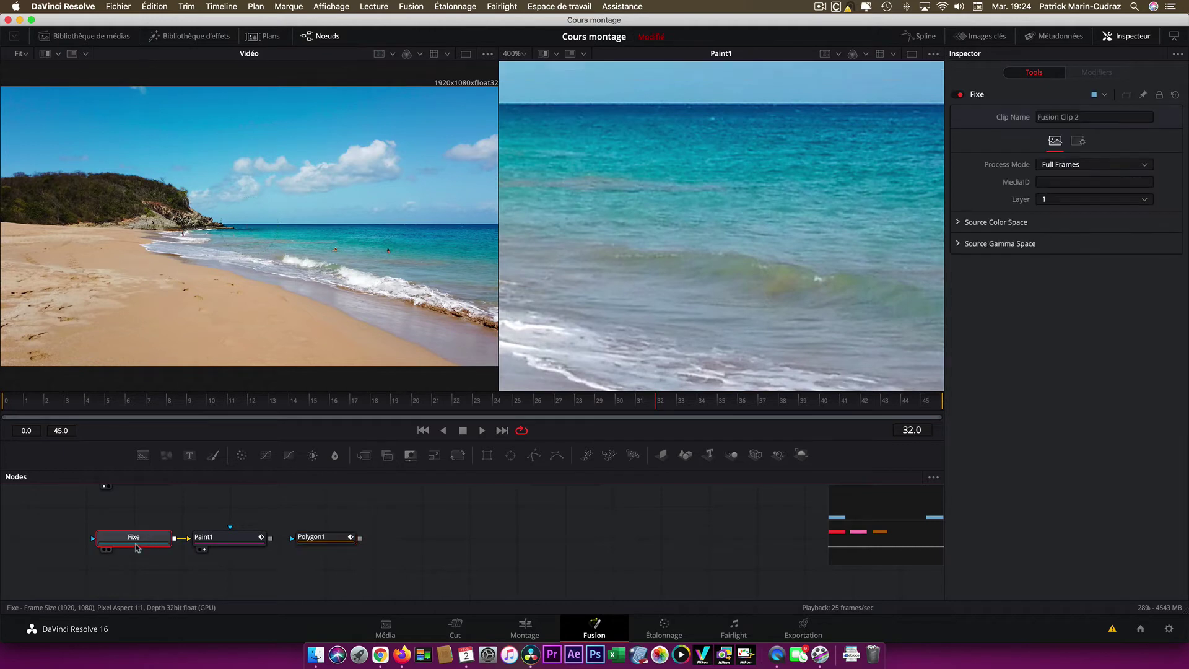
click(109, 549)
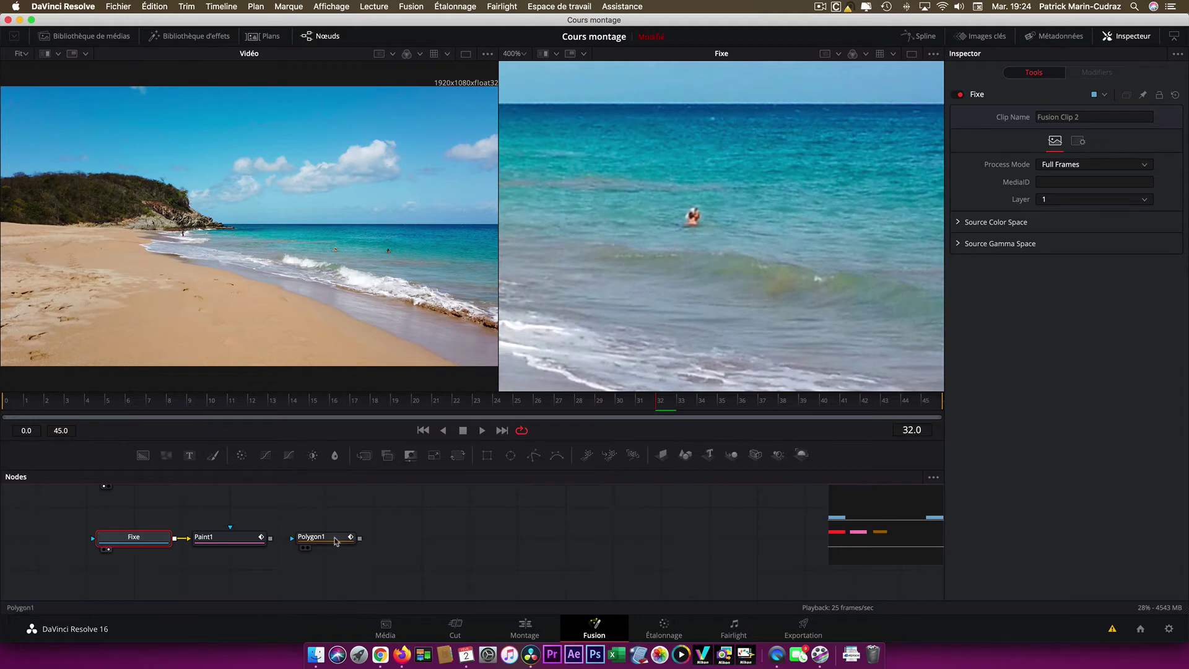
Draw a closed six-sided Polygon1 mask tightly around the swimmer in the Fixe image.
click(335, 541)
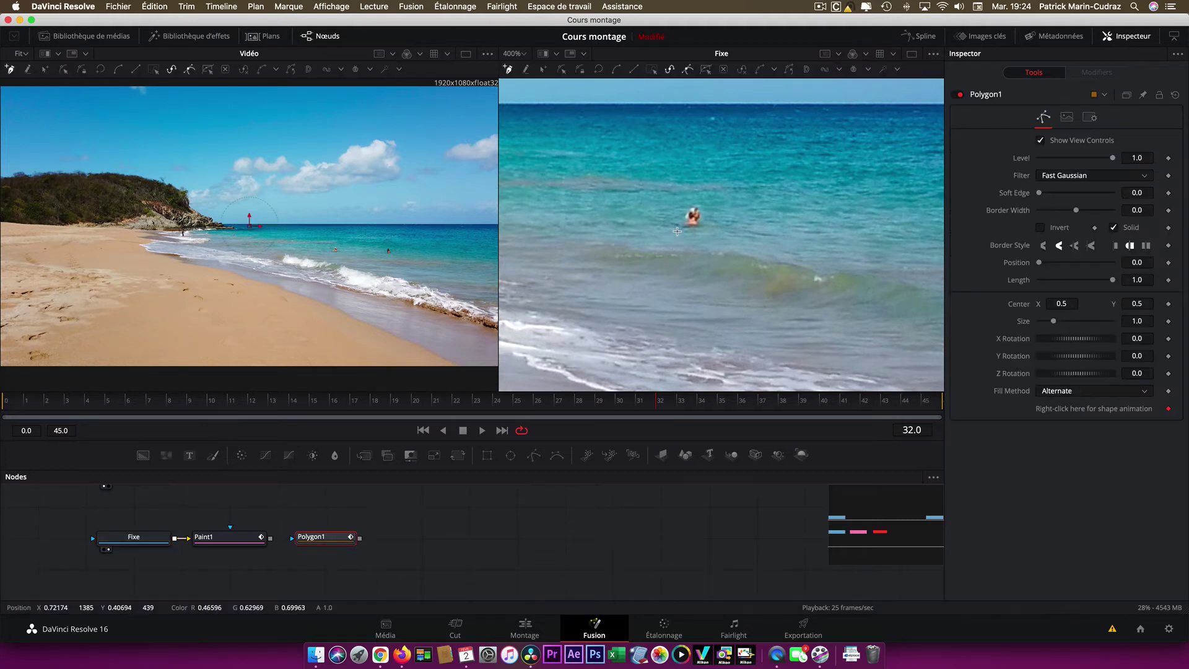
click(677, 231)
click(700, 236)
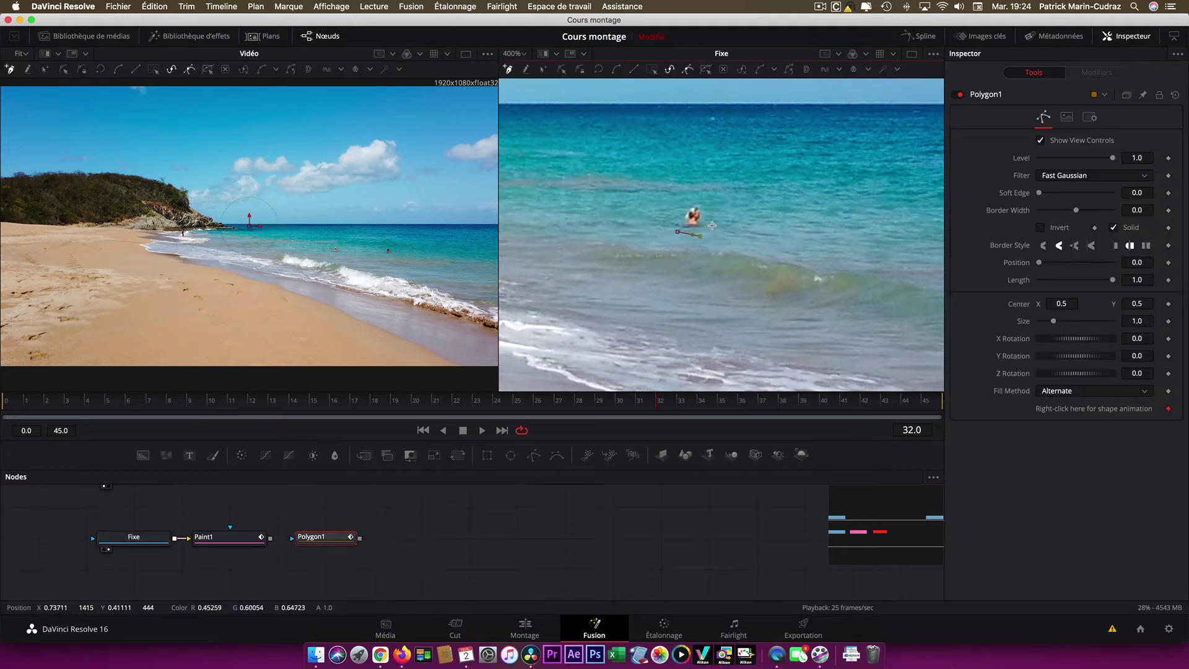
click(712, 226)
click(713, 209)
click(694, 197)
click(673, 202)
click(677, 232)
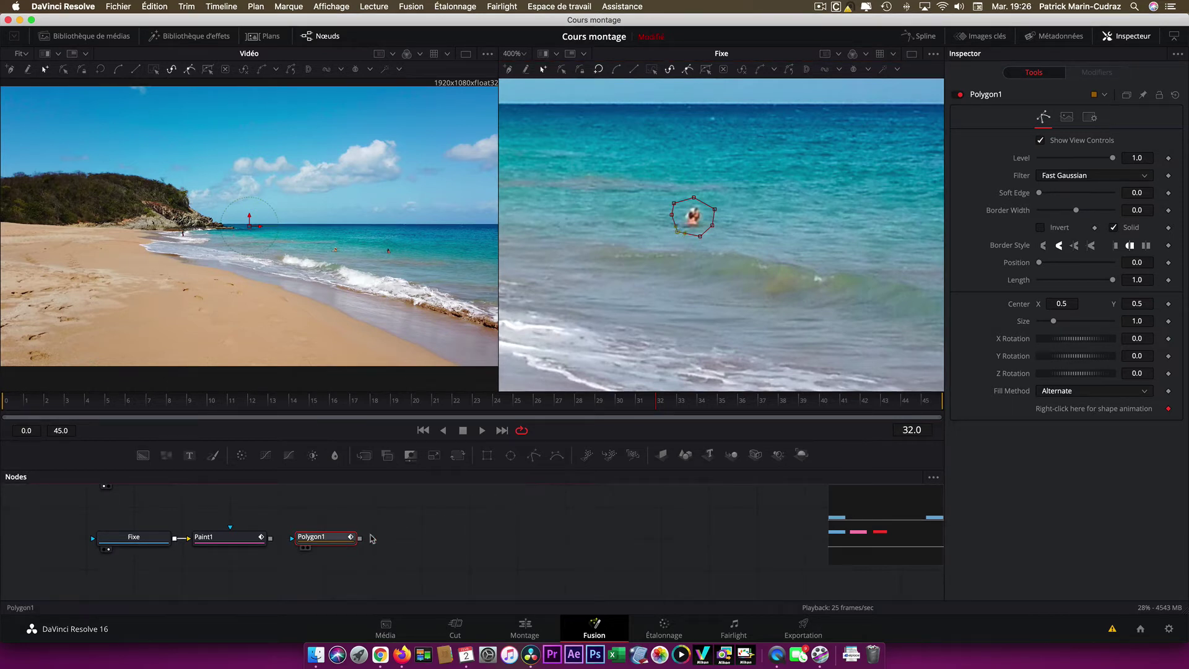
Move Polygon1 farther from Paint1 to make room and add an unconnected Matte Control node.
drag(356, 537, 500, 537)
key(shift+super+space)
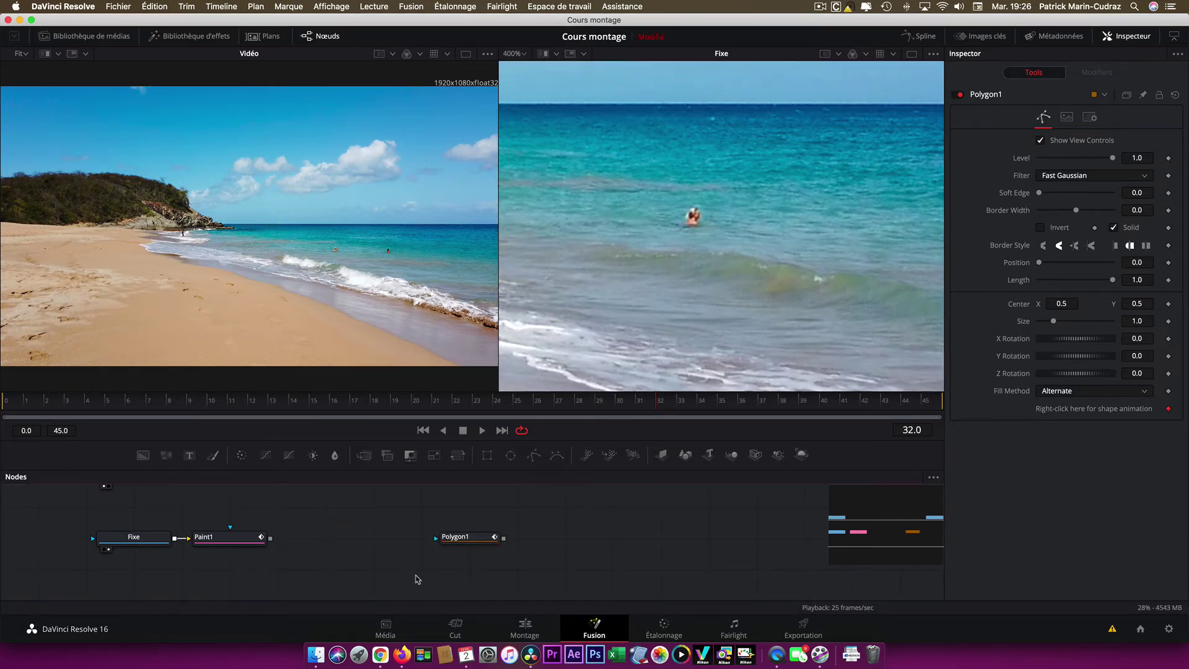
text(Tracker)
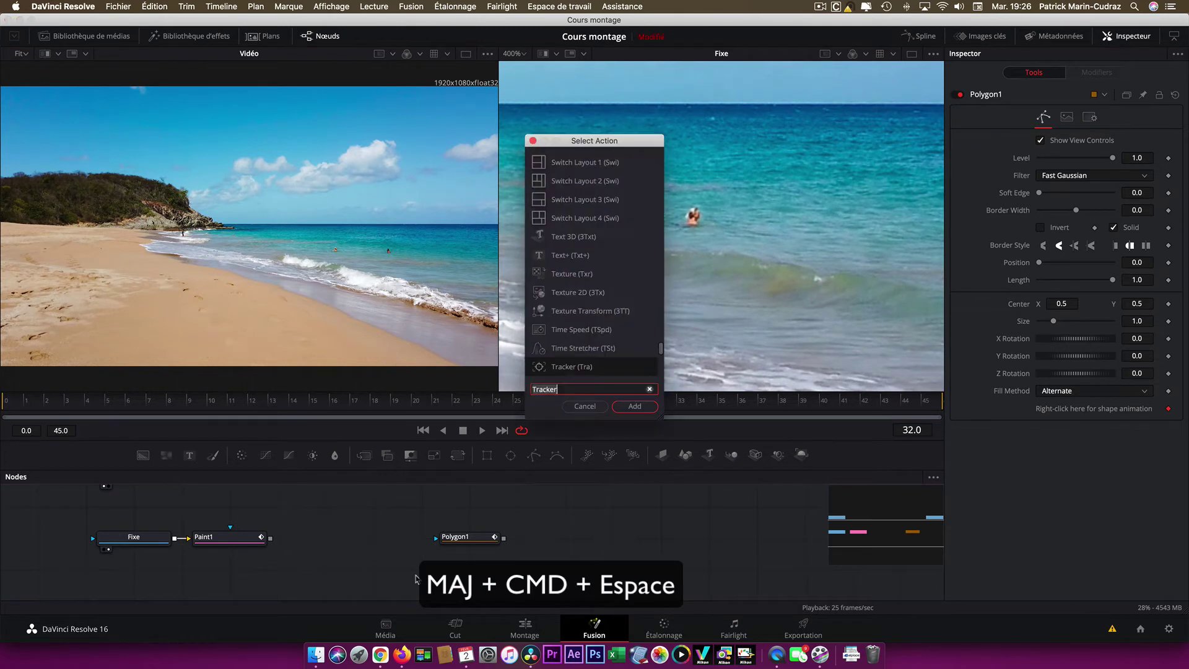
text(matt)
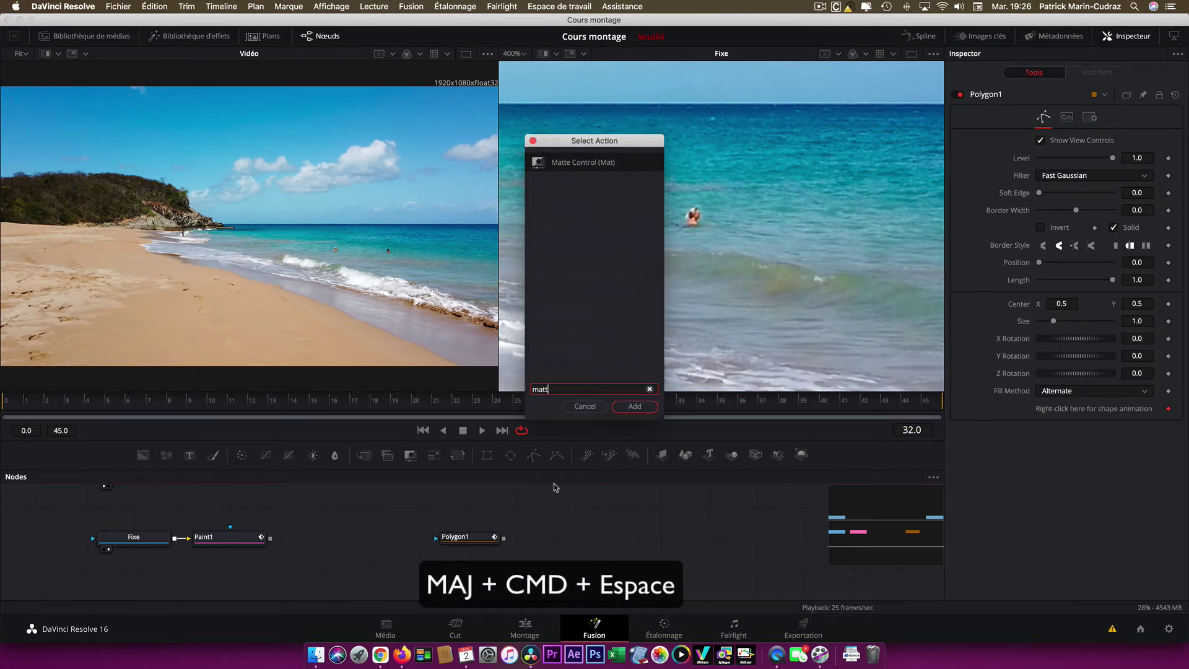
click(580, 164)
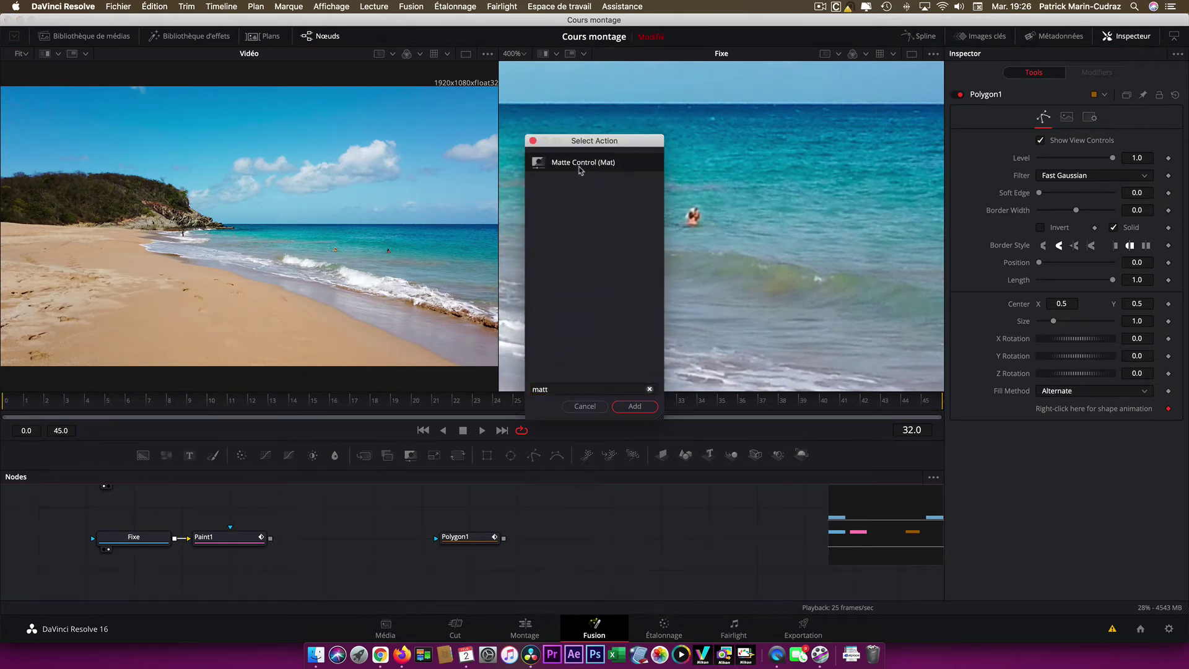
click(635, 406)
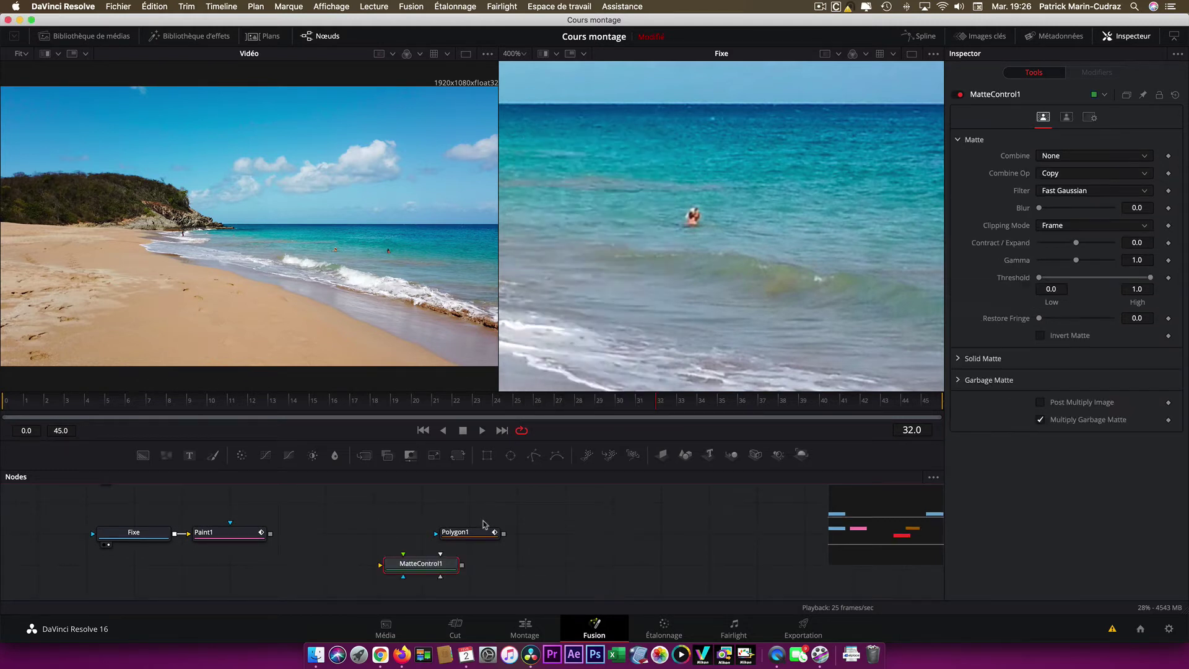
Place MatteControl1 between Paint1 and Polygon1, feeding it Paint1's output as background and Polygon1 as its garbage matte.
mouse_move(425, 570)
mouse_down()
mouse_move(367, 571)
mouse_move(380, 539)
mouse_move(352, 537)
mouse_up()
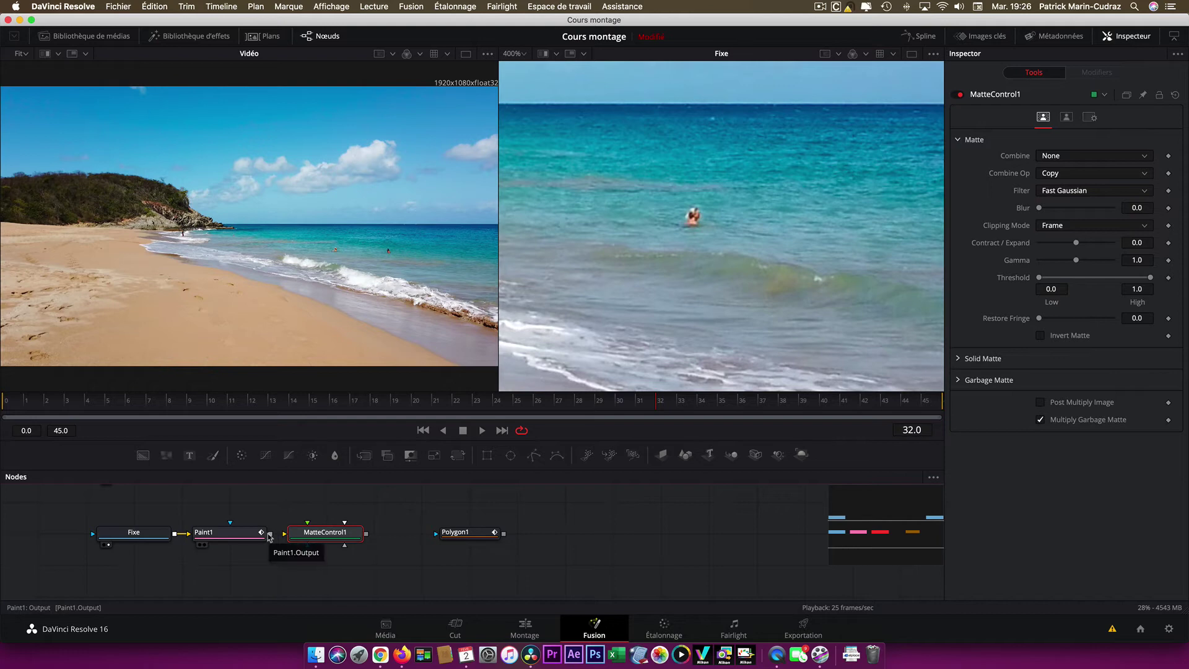
drag(270, 536, 296, 536)
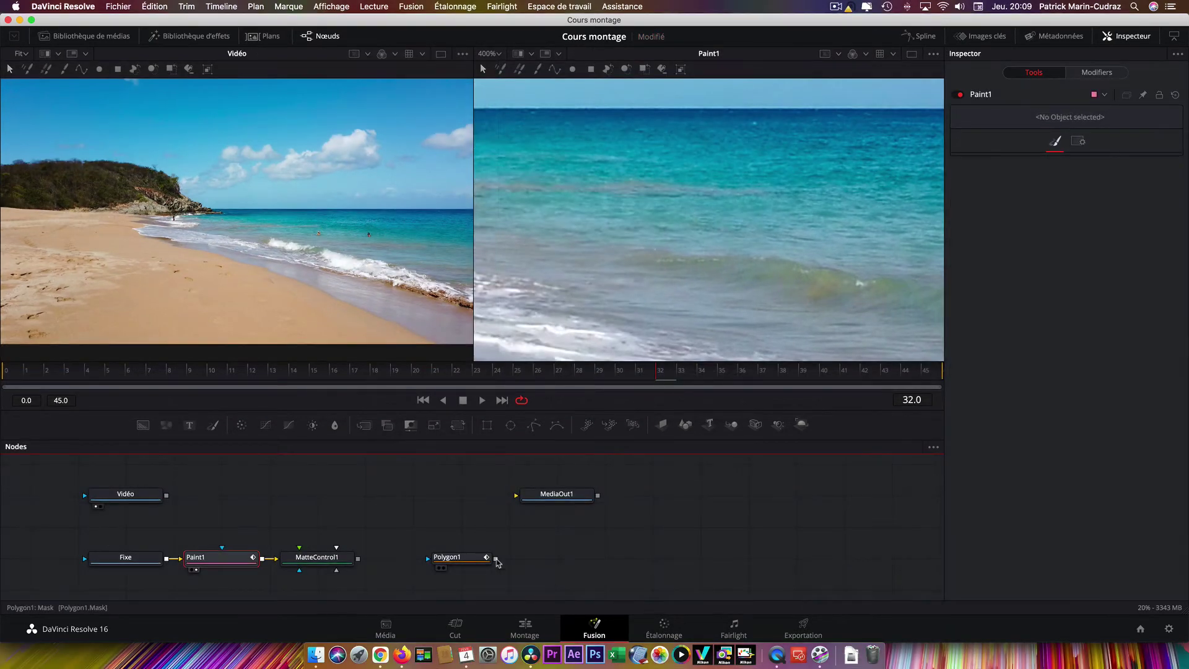
drag(496, 557, 336, 575)
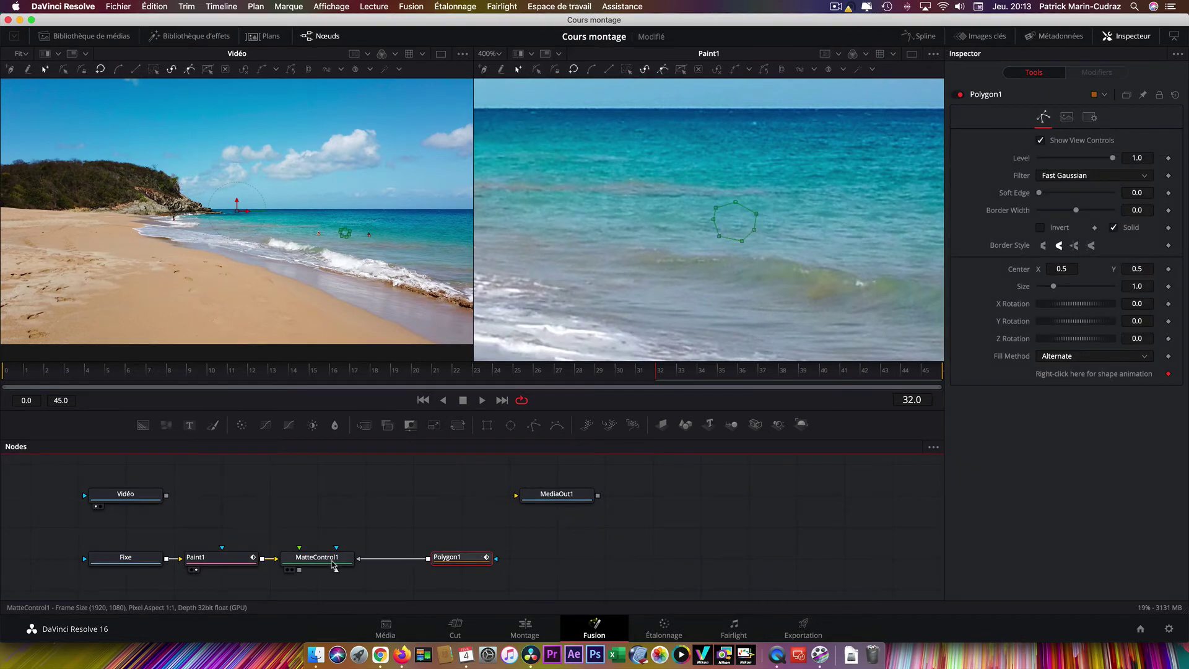
Display MatteControl1 in the first viewer and invert its garbage matte to keep only the masked water patch.
click(332, 561)
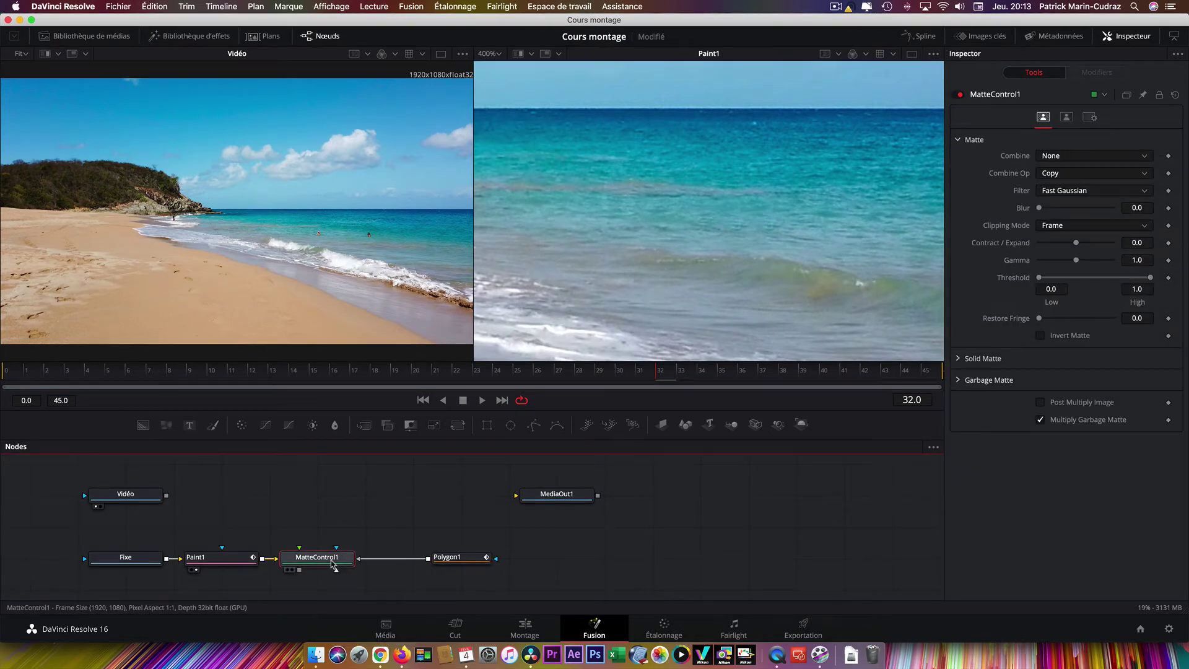
click(288, 569)
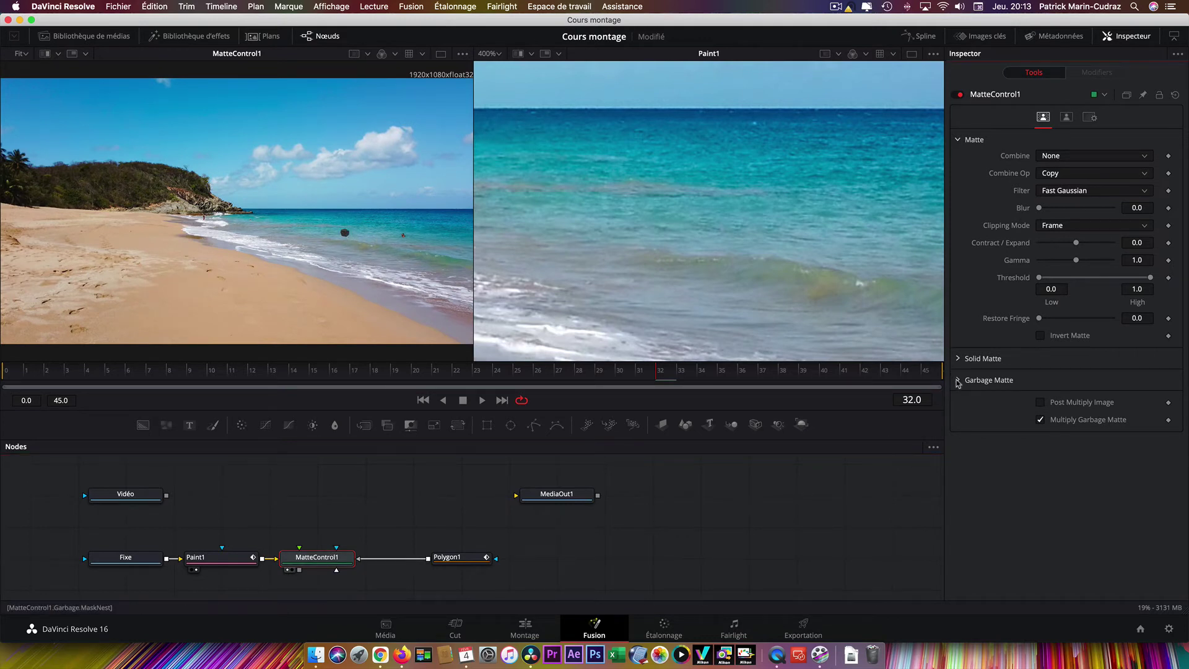
click(958, 381)
click(1040, 396)
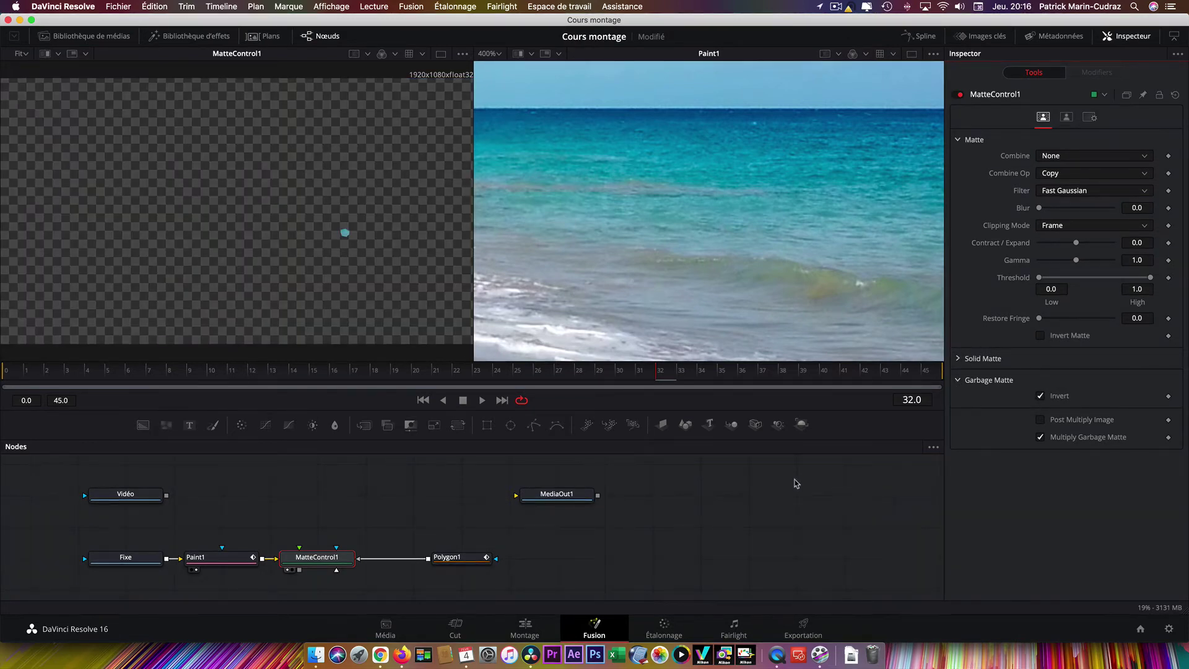
Display Vidéo in the first viewer, fit the Paint1 image to its viewer and return to frame 0.
click(137, 495)
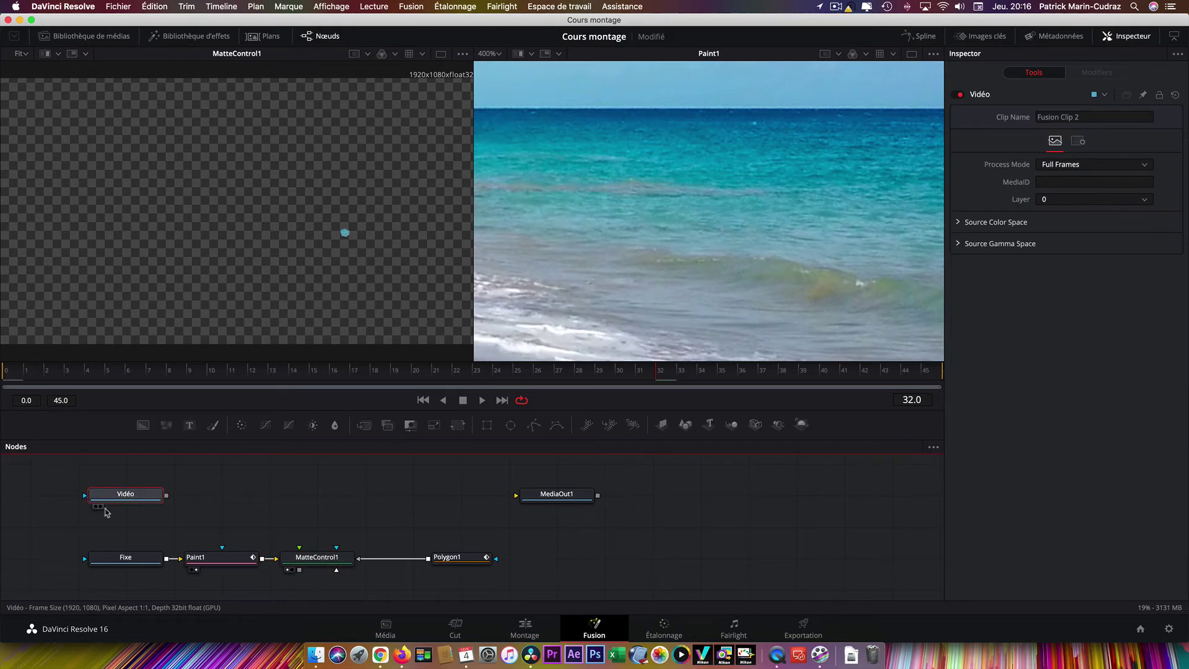
click(96, 507)
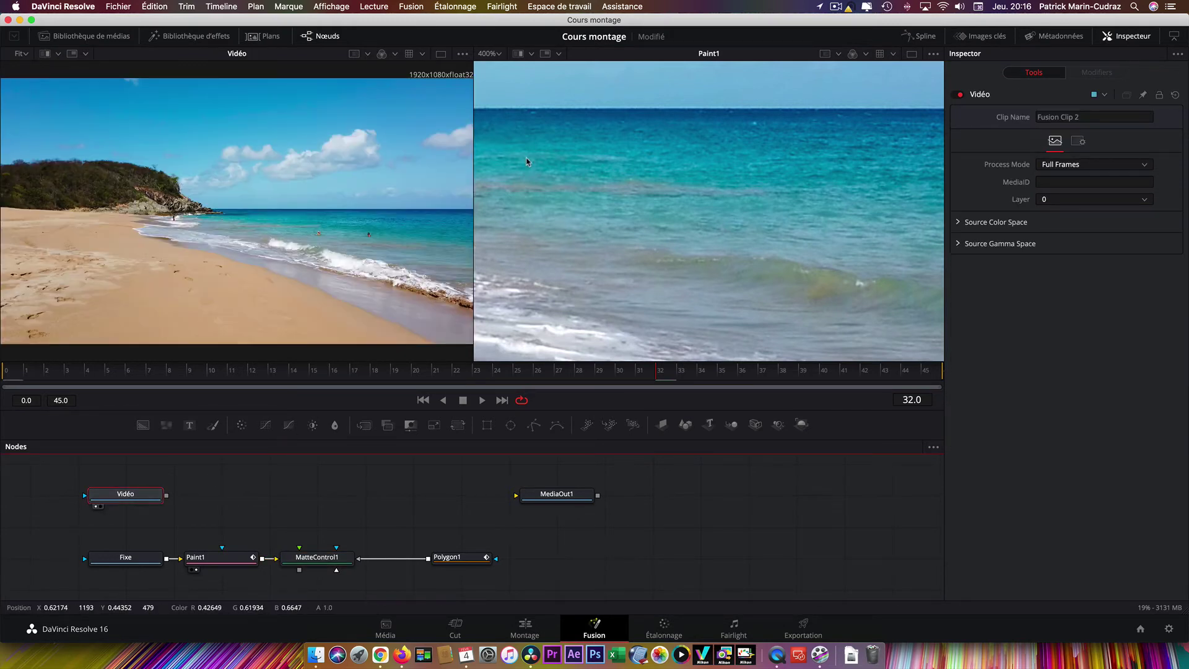
click(498, 55)
click(491, 70)
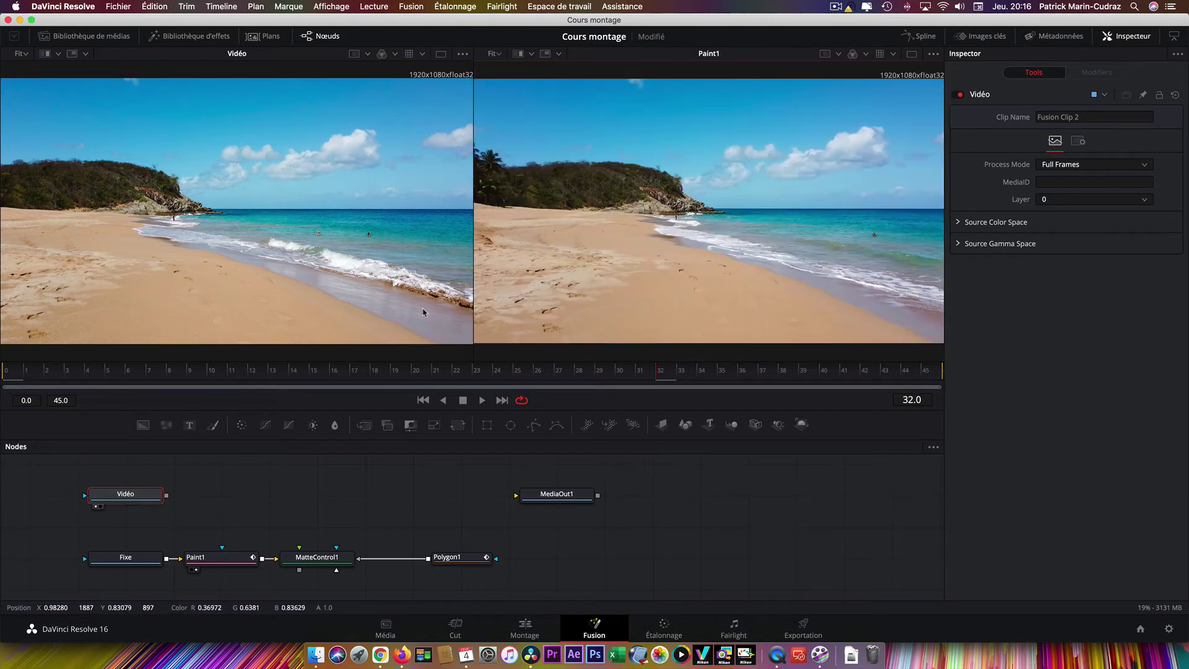
click(423, 400)
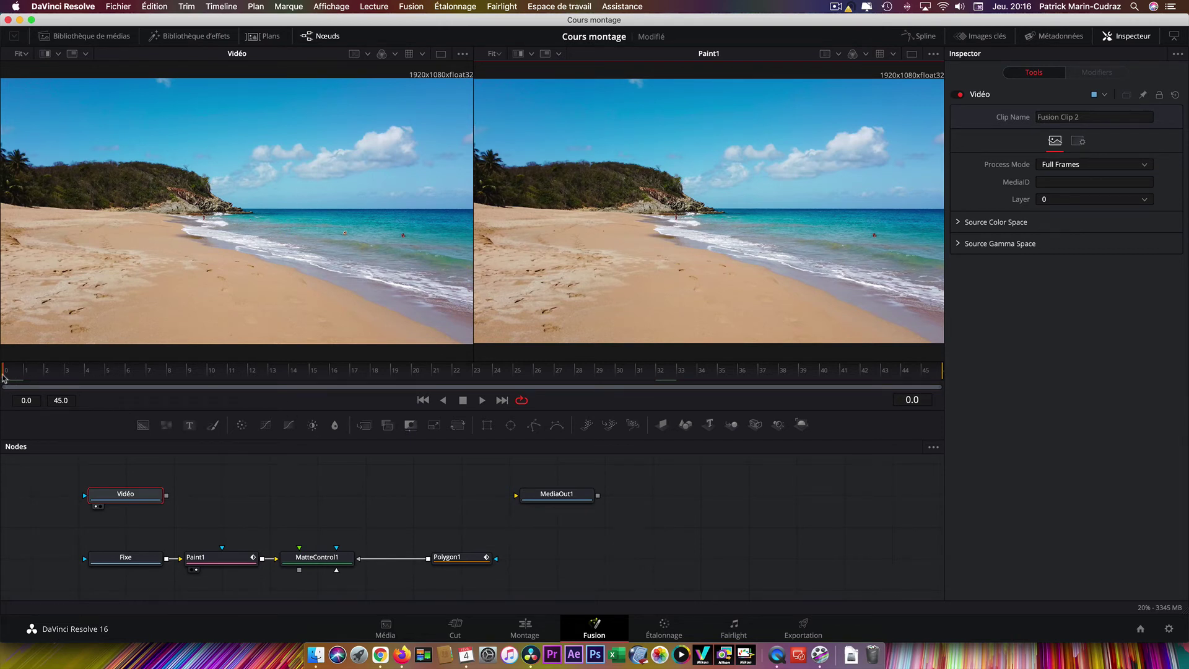
mouse_move(3, 376)
mouse_down()
mouse_move(424, 350)
mouse_move(637, 355)
mouse_move(5, 375)
mouse_up()
Add a Tracker node fed by Vidéo and space it farther from Vidéo in the node graph.
key(shift+super+space)
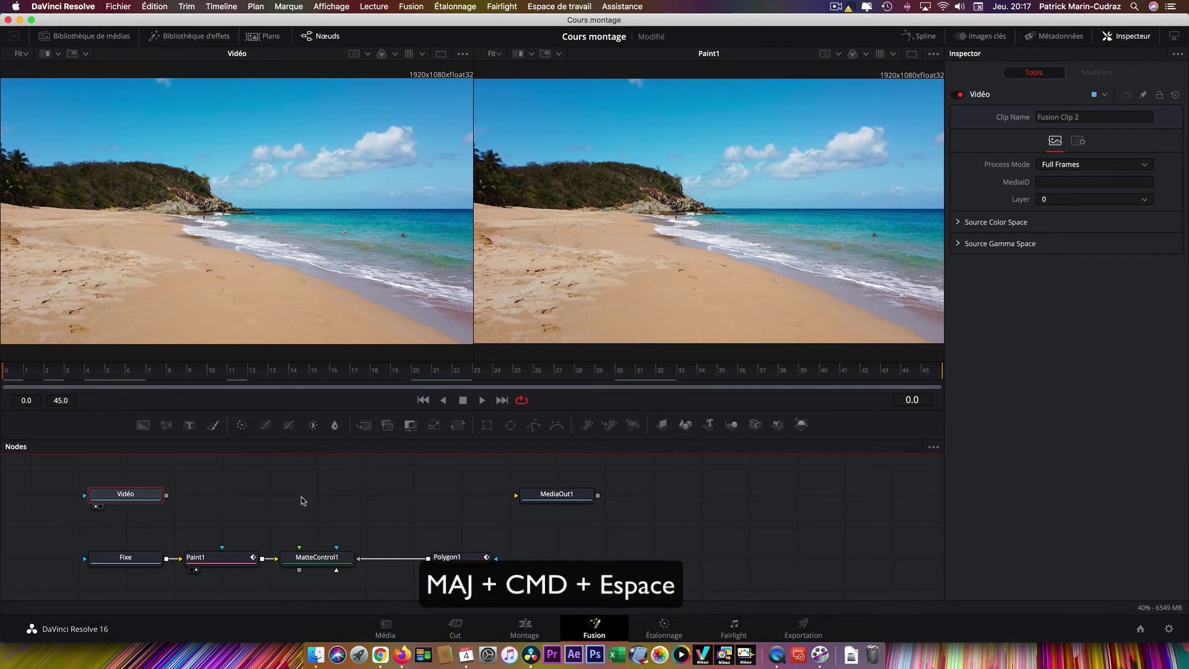
key(shift+super+space)
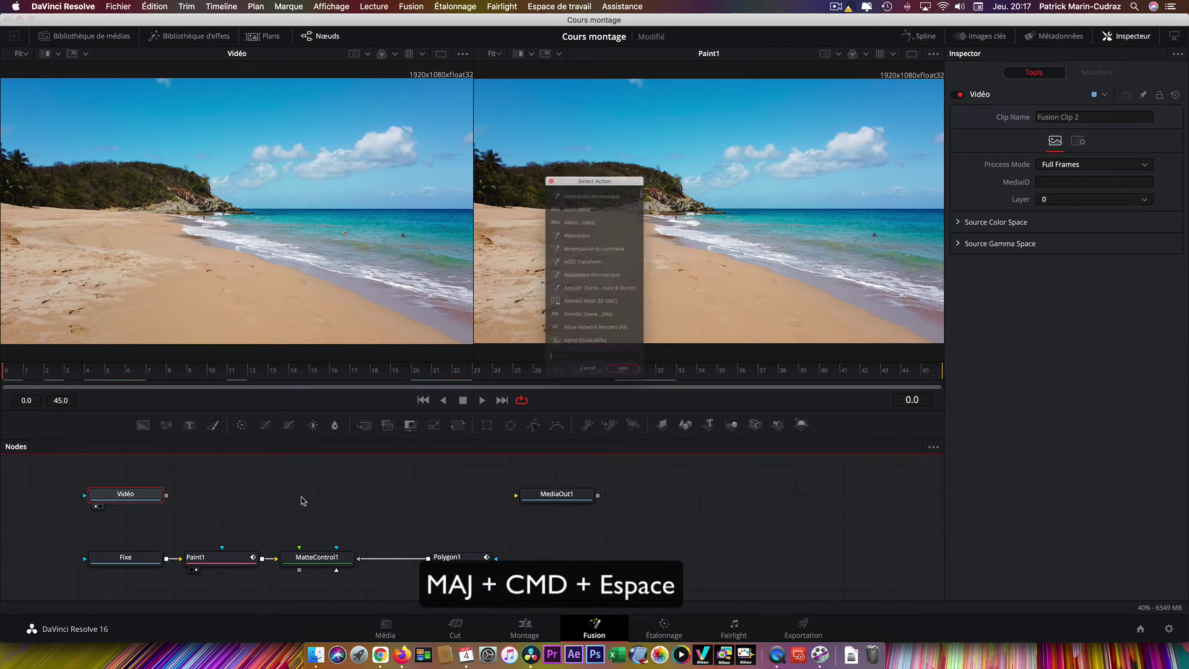
text(tra)
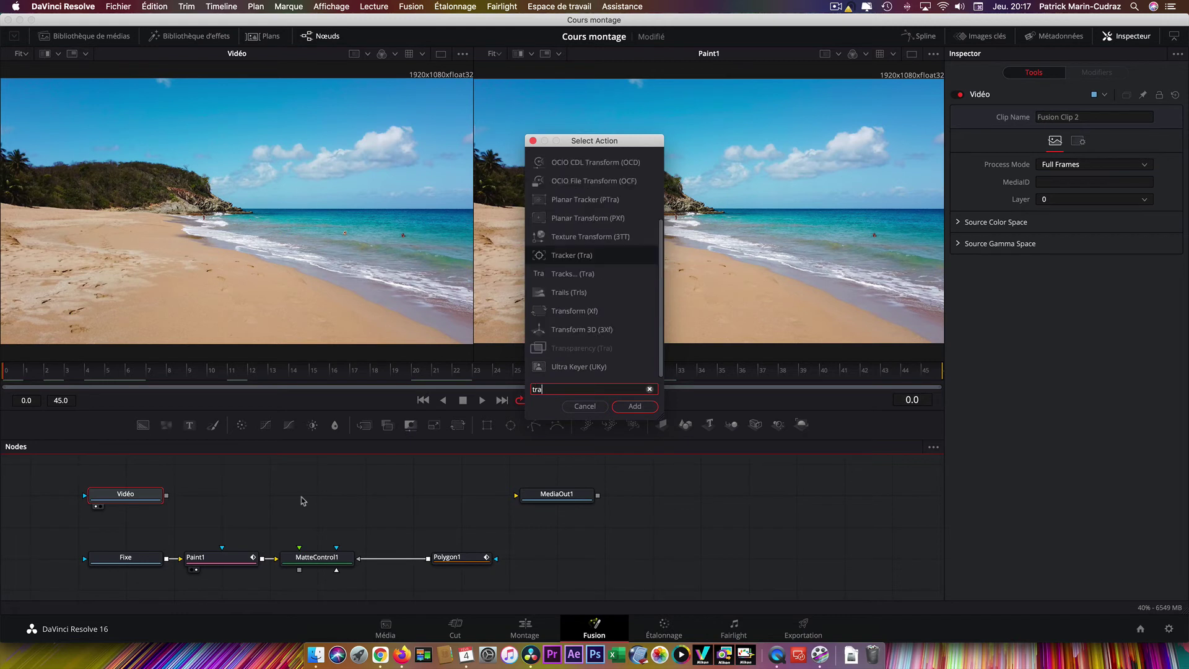
text(k)
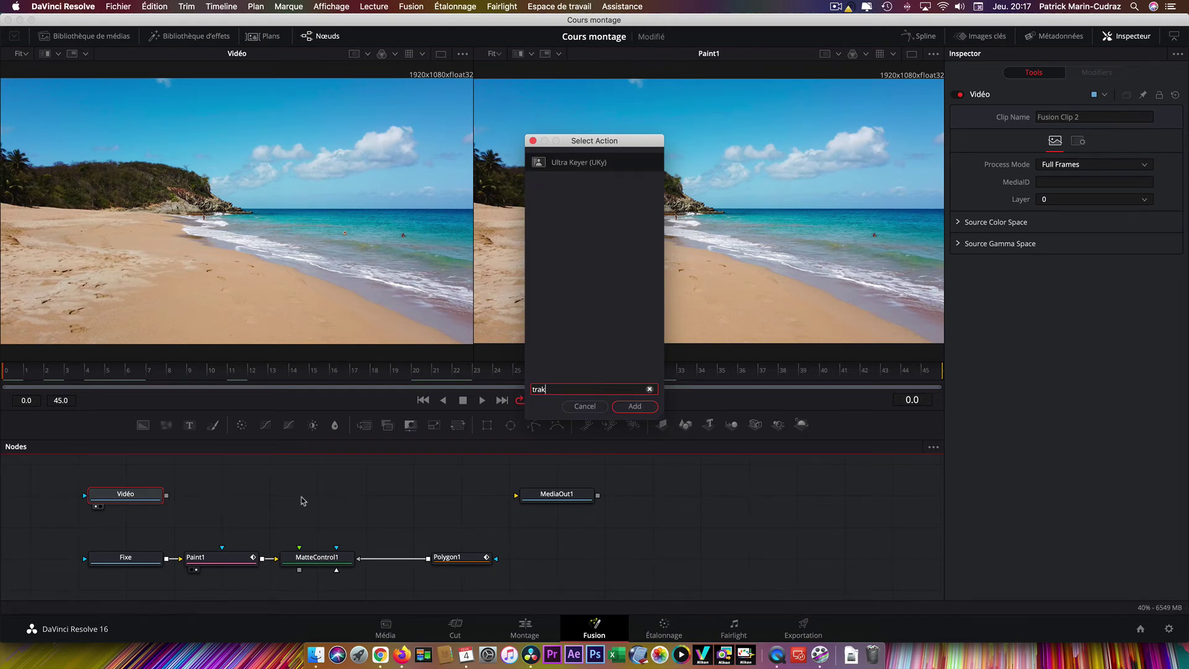
key(BackSpace)
text(c)
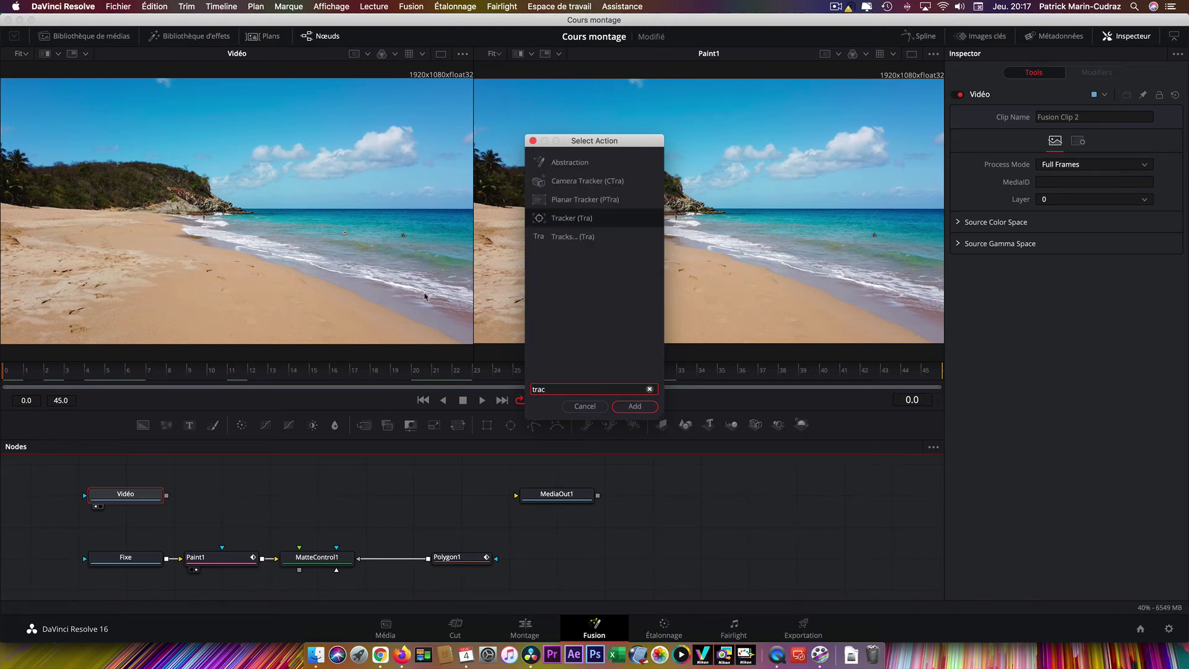
click(570, 218)
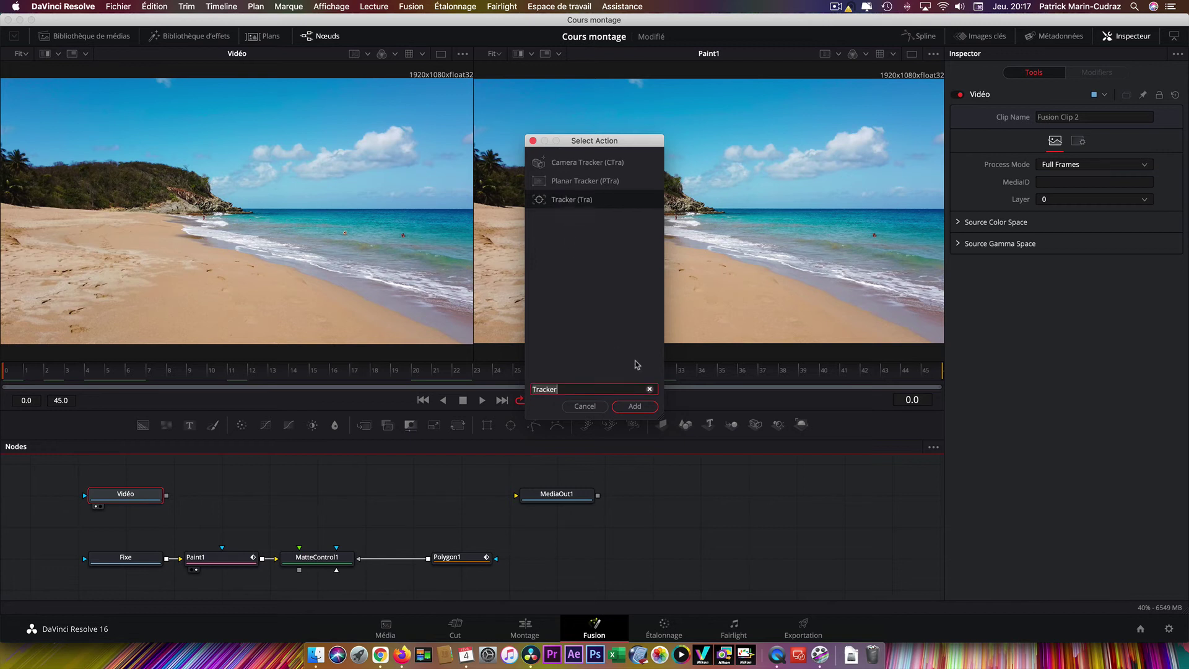
click(639, 410)
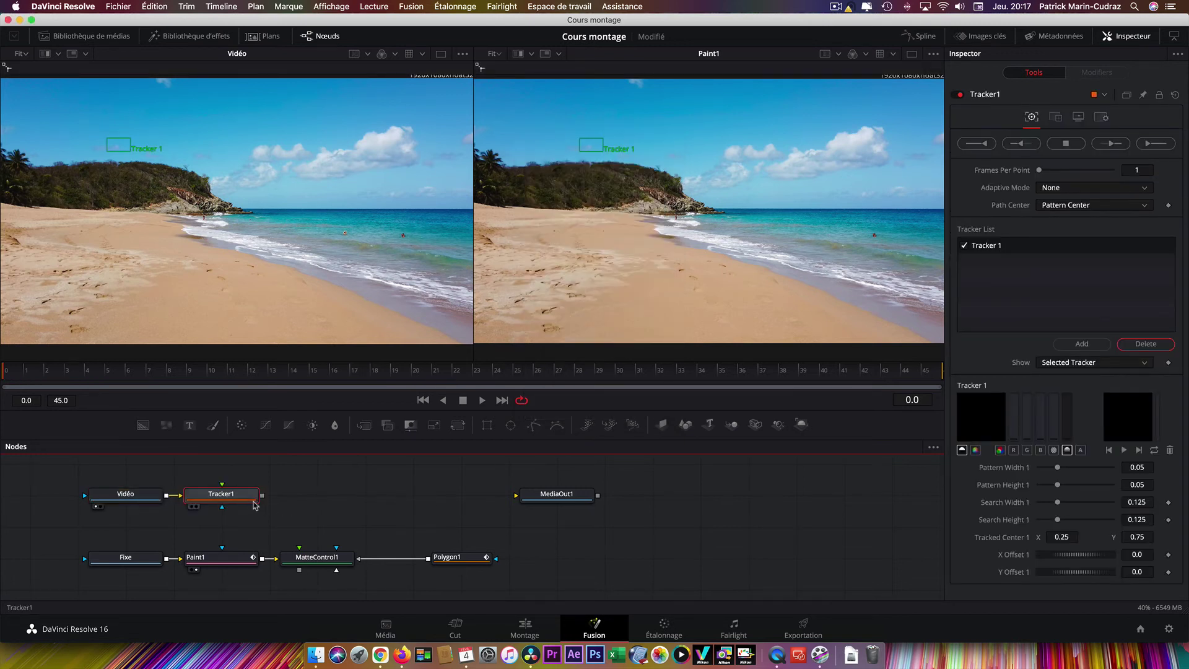
drag(224, 505, 273, 505)
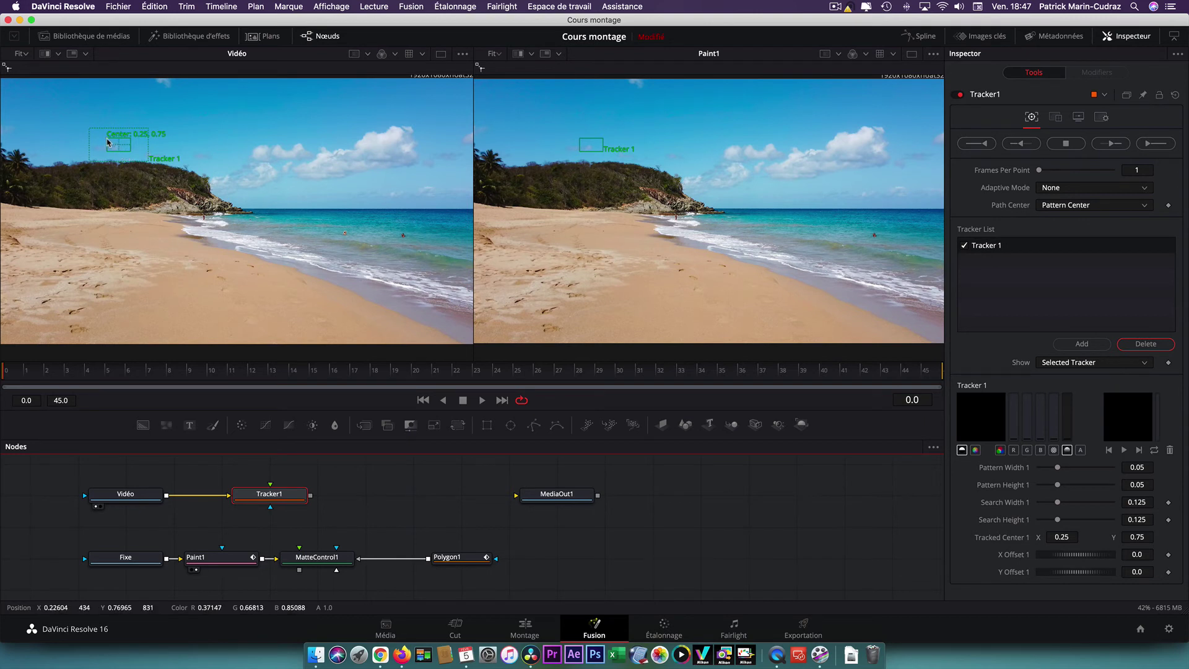
Place Tracker 1's pattern over the rocks at the tip of the headland and track it forward through the clip.
drag(107, 142, 221, 200)
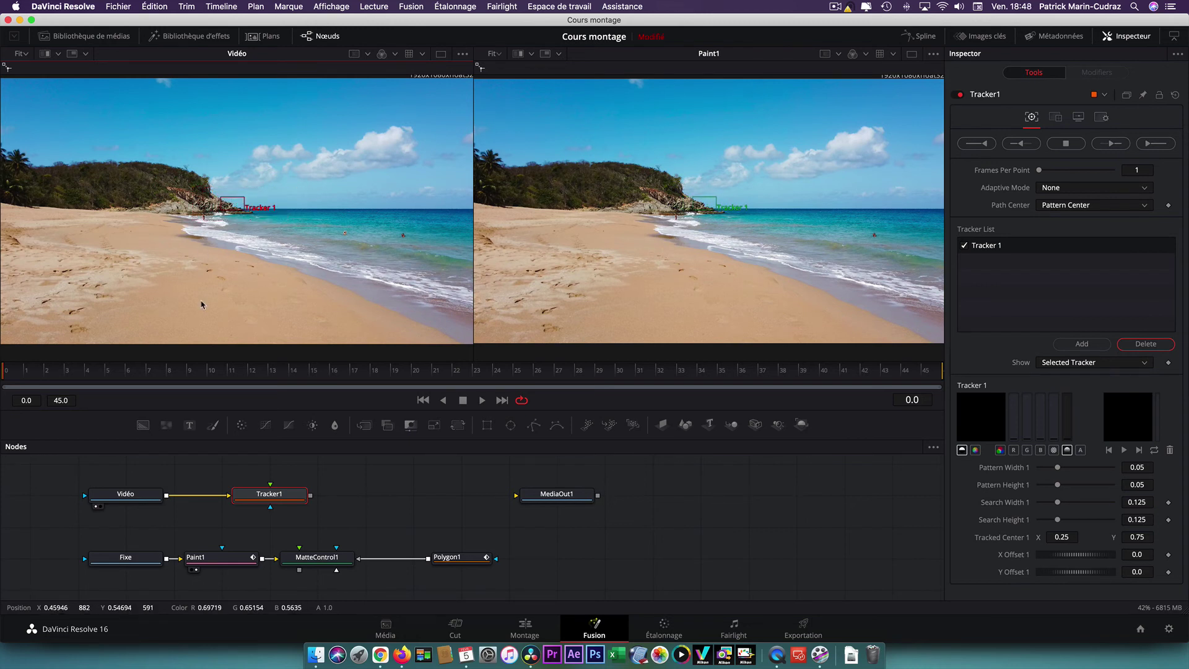
click(278, 495)
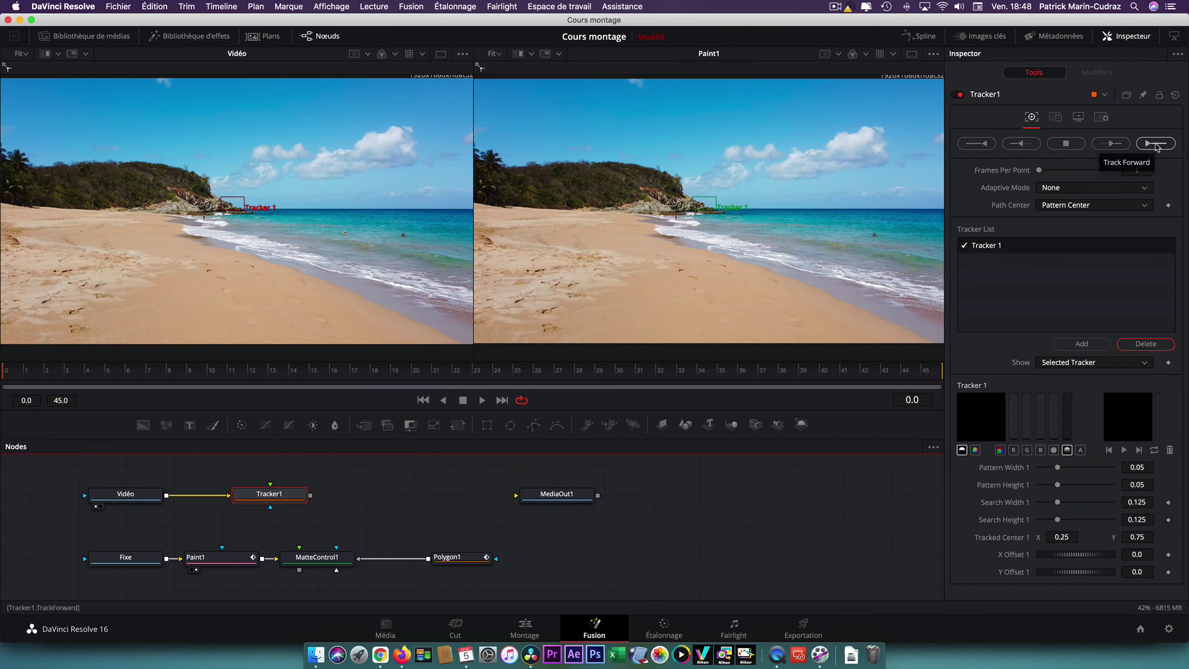
click(1155, 143)
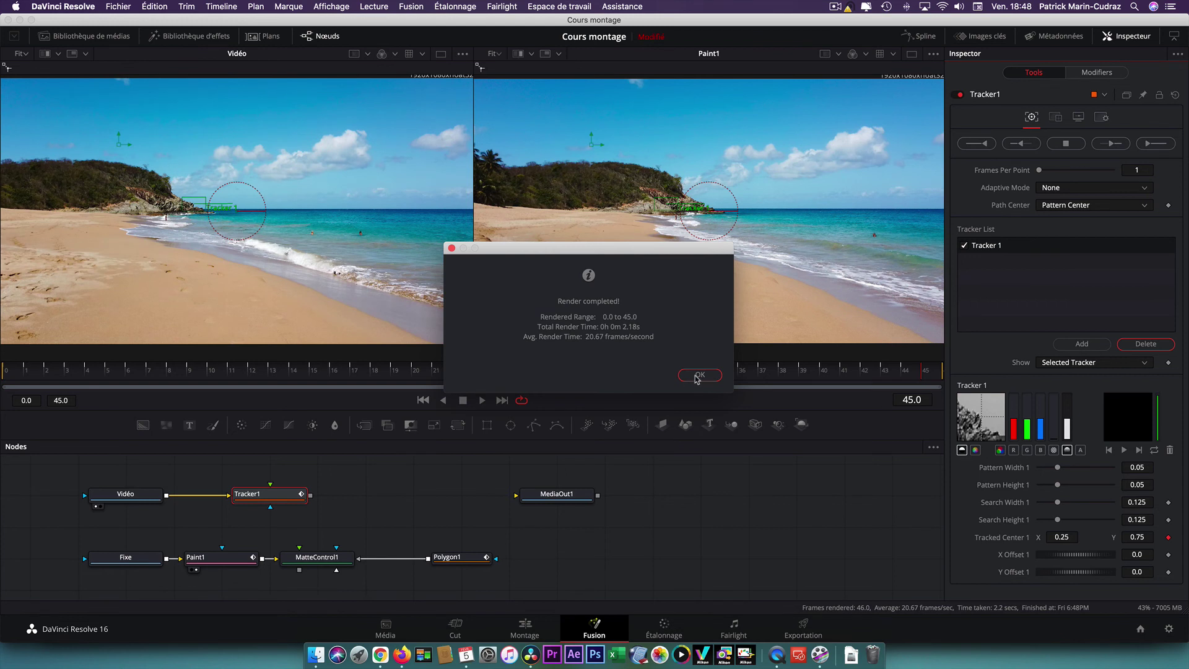
click(698, 375)
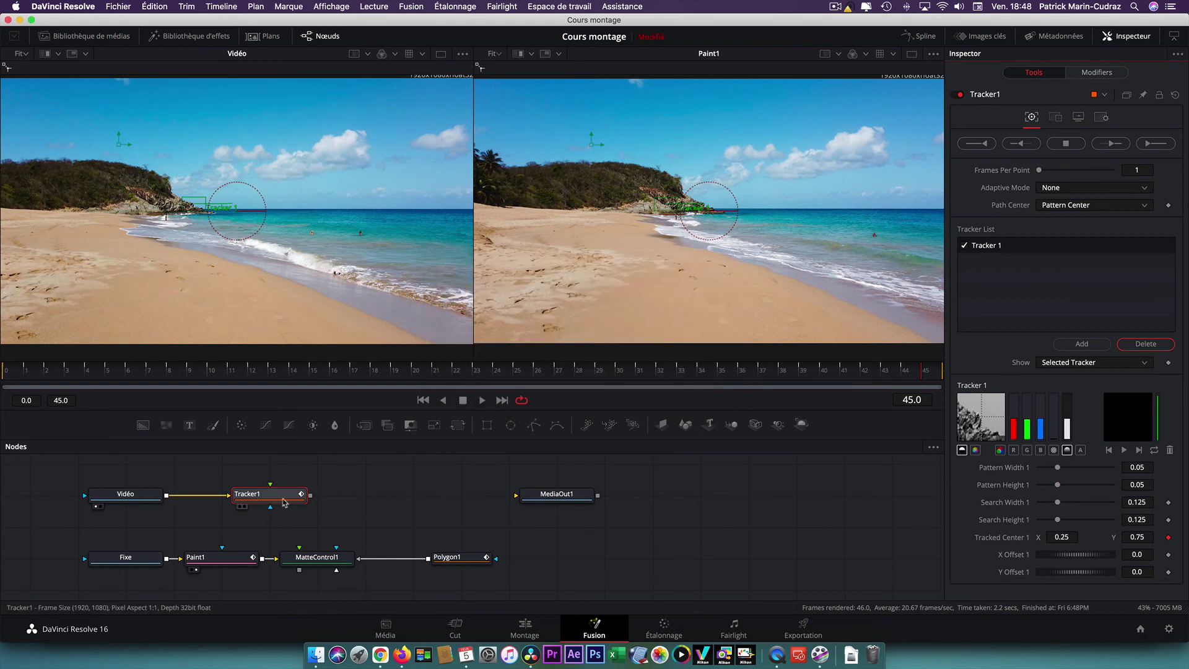
Set Tracker1's operation to Match Move.
click(283, 501)
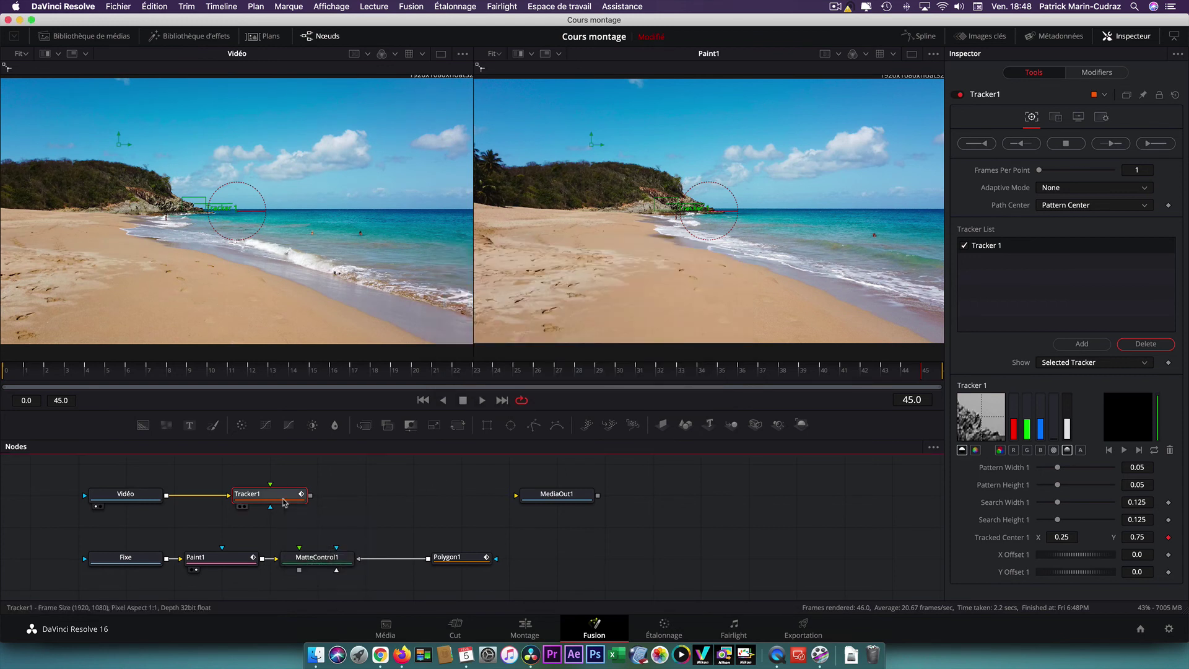
click(1058, 119)
click(1071, 141)
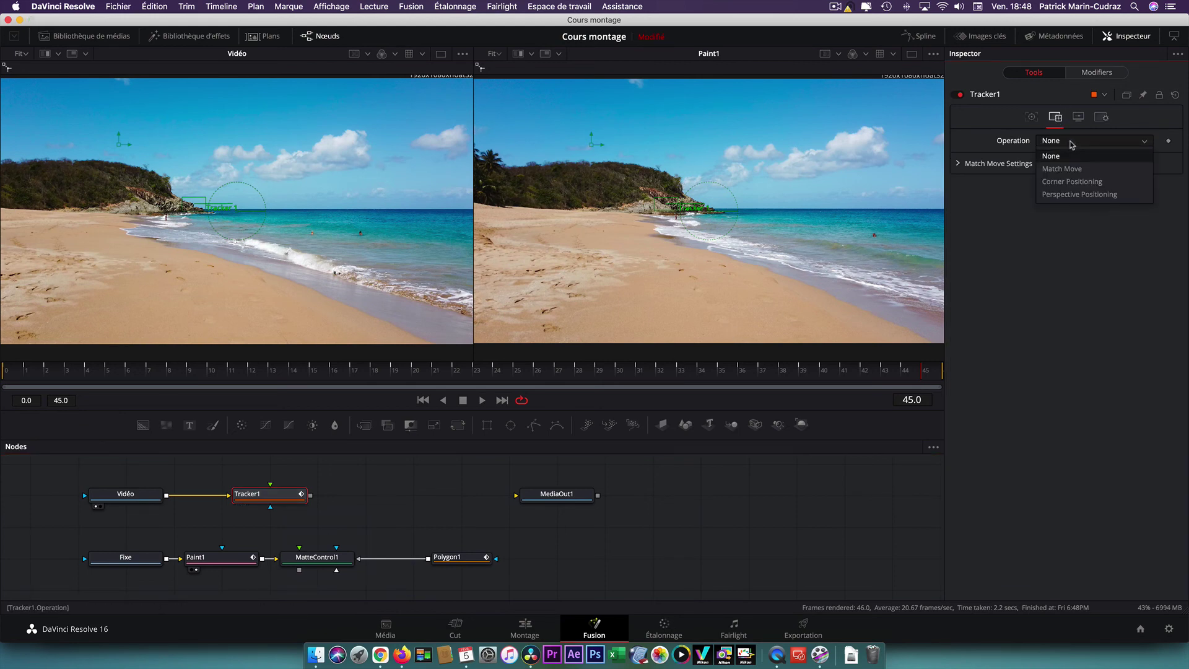
click(1069, 170)
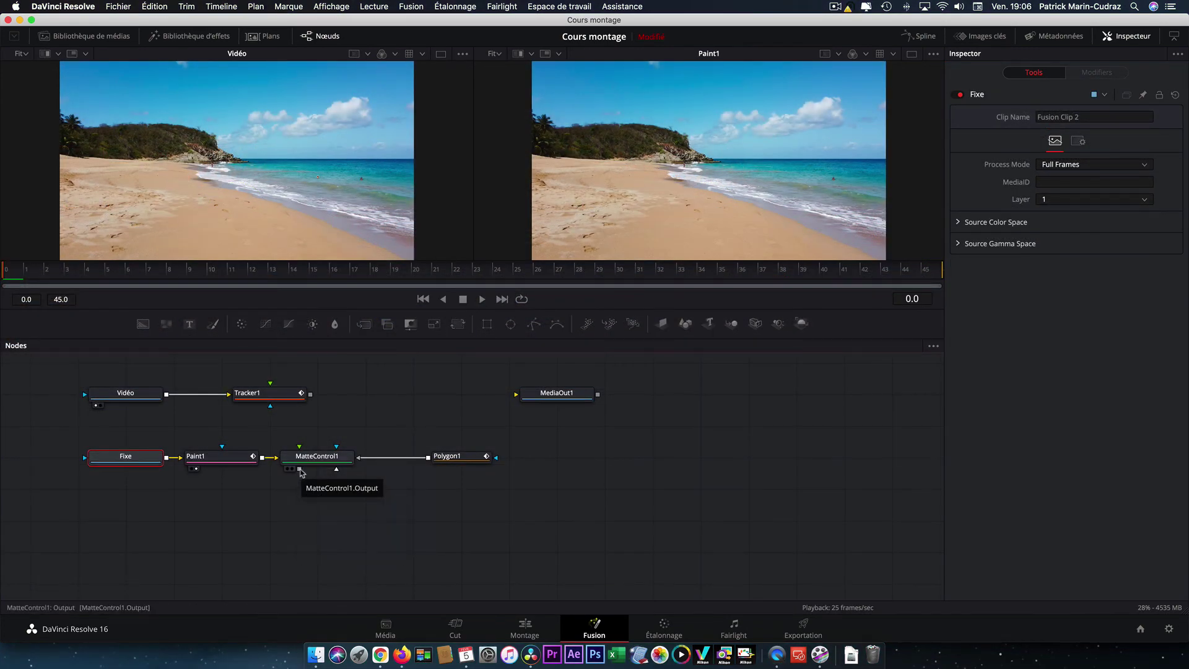
Route MatteControl1 through Tracker1's foreground input into MediaOut1 and play the MediaOut1 result in the second viewer.
drag(299, 470, 521, 399)
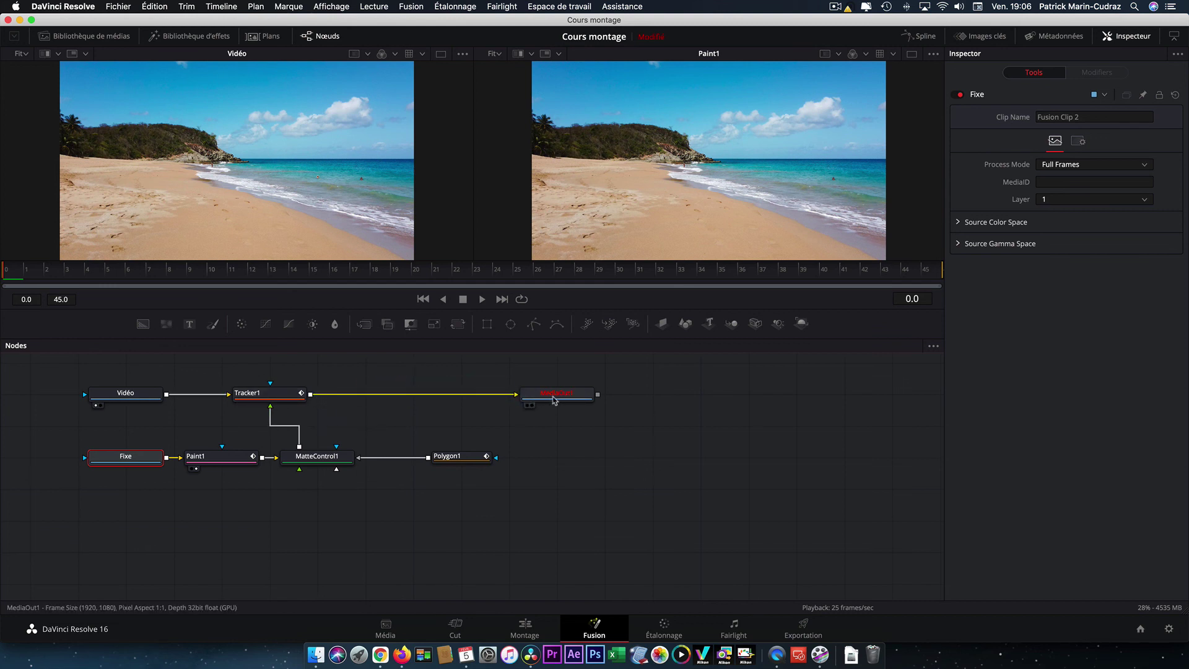
click(531, 406)
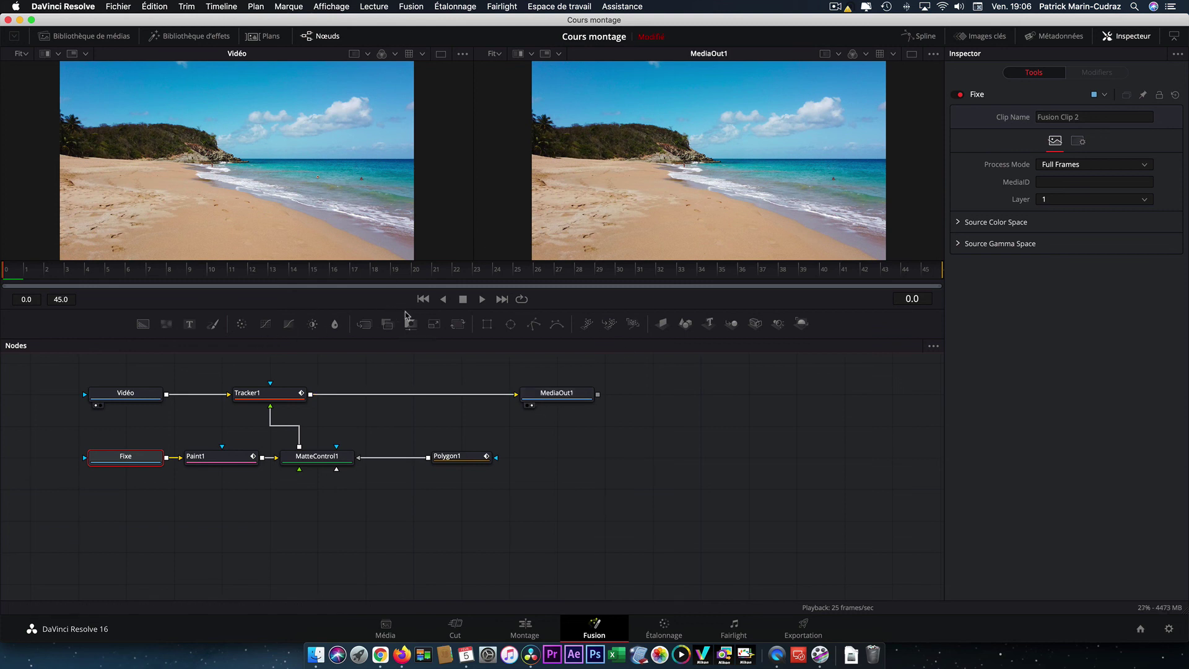
click(483, 300)
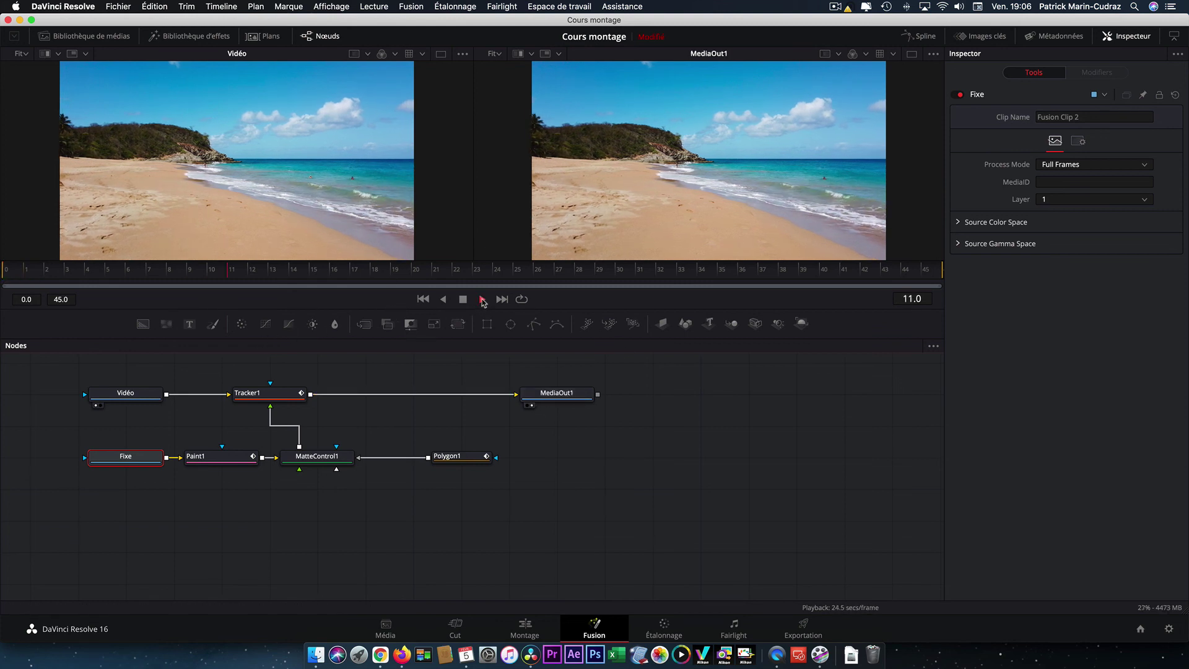